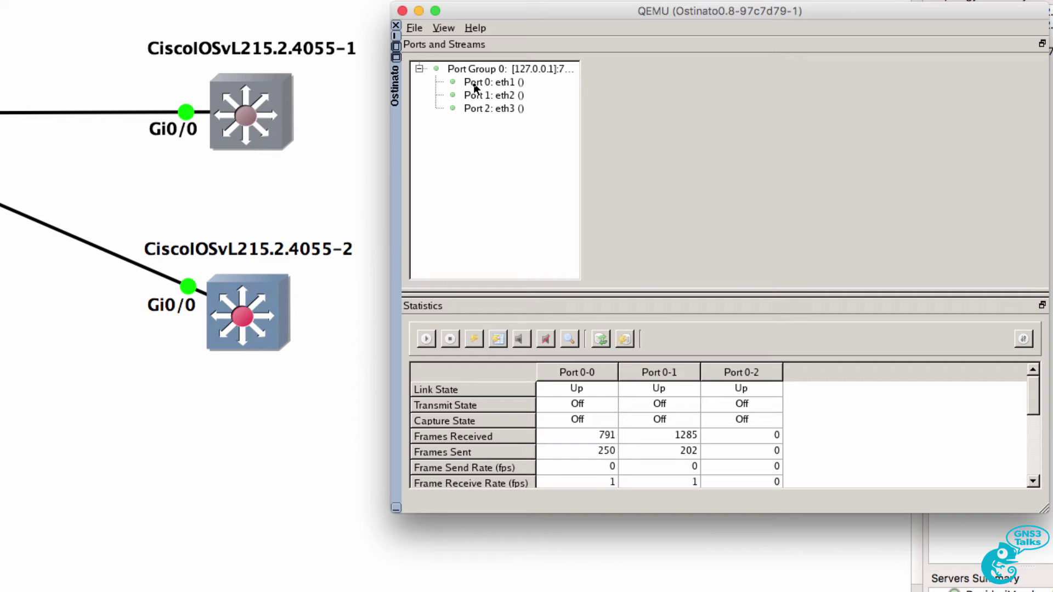
Delete the existing stream on Port 0 eth1
{"action": "left_click", "coordinate": [473, 85]}
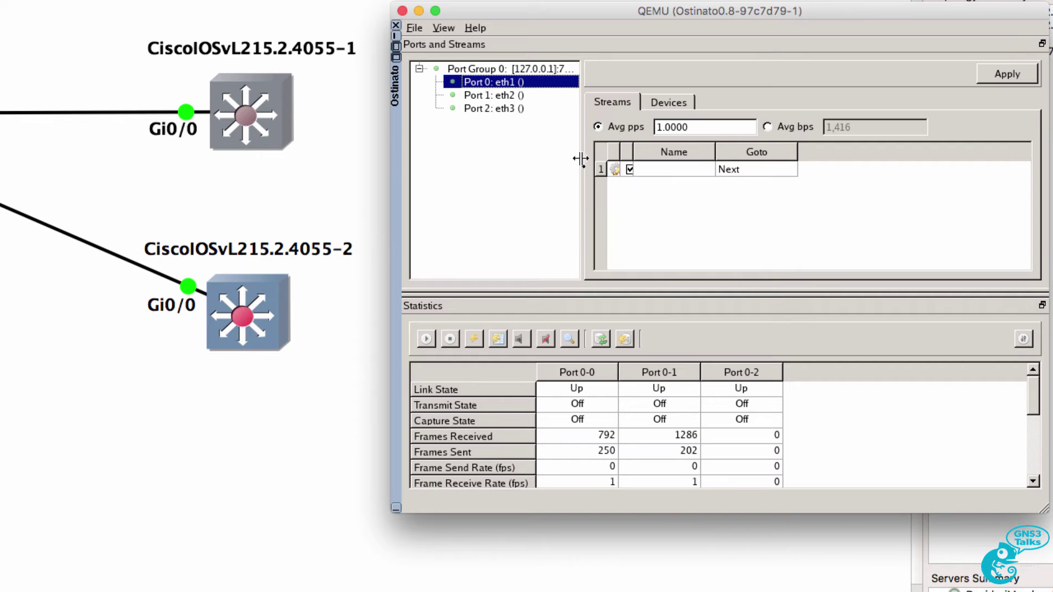
{"action": "left_click", "coordinate": [613, 171]}
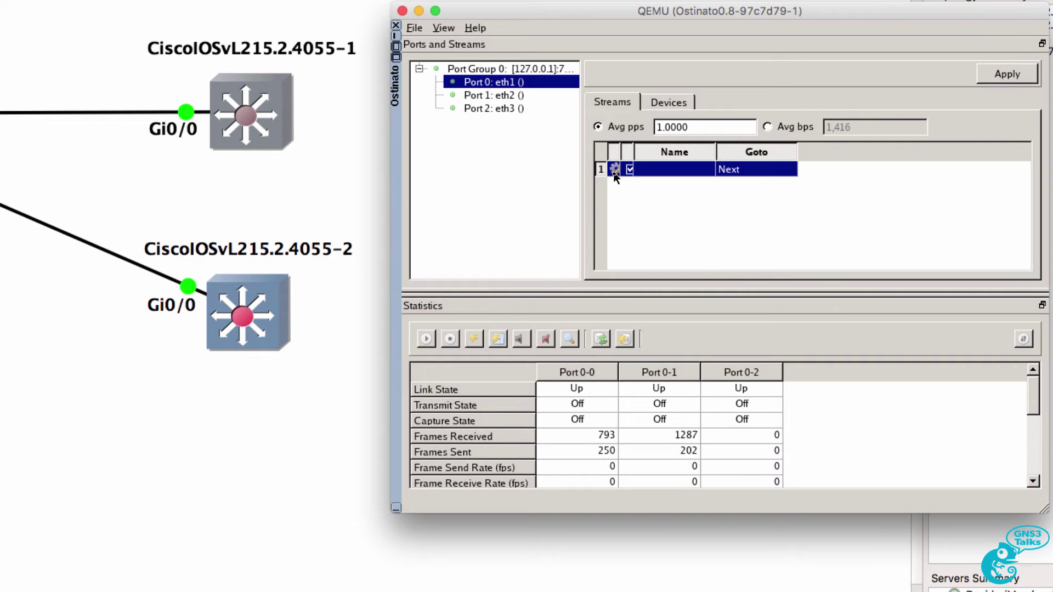
{"action": "right_click", "coordinate": [614, 173]}
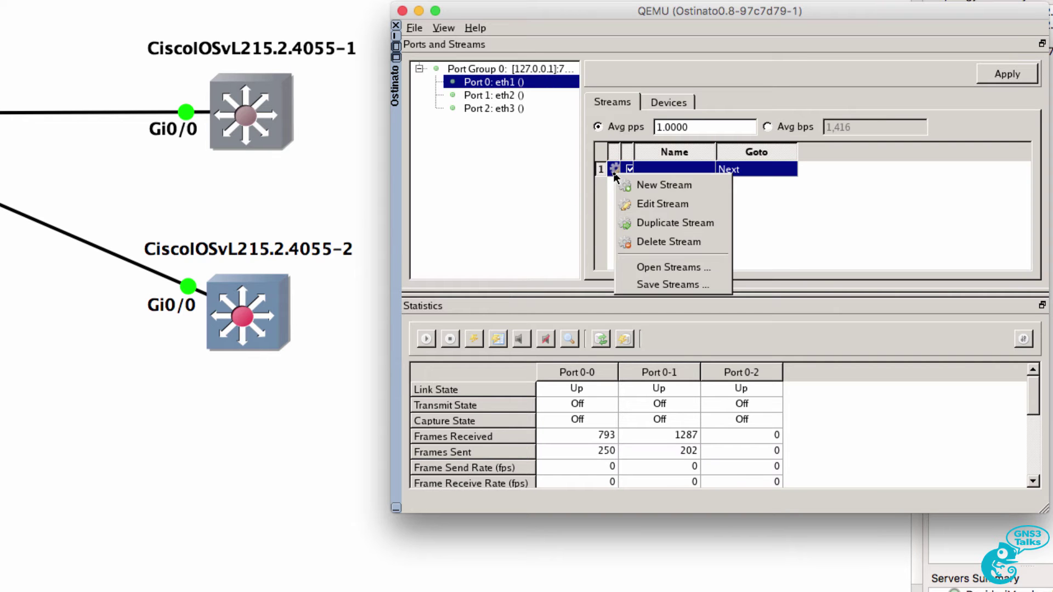
{"action": "left_click", "coordinate": [645, 244]}
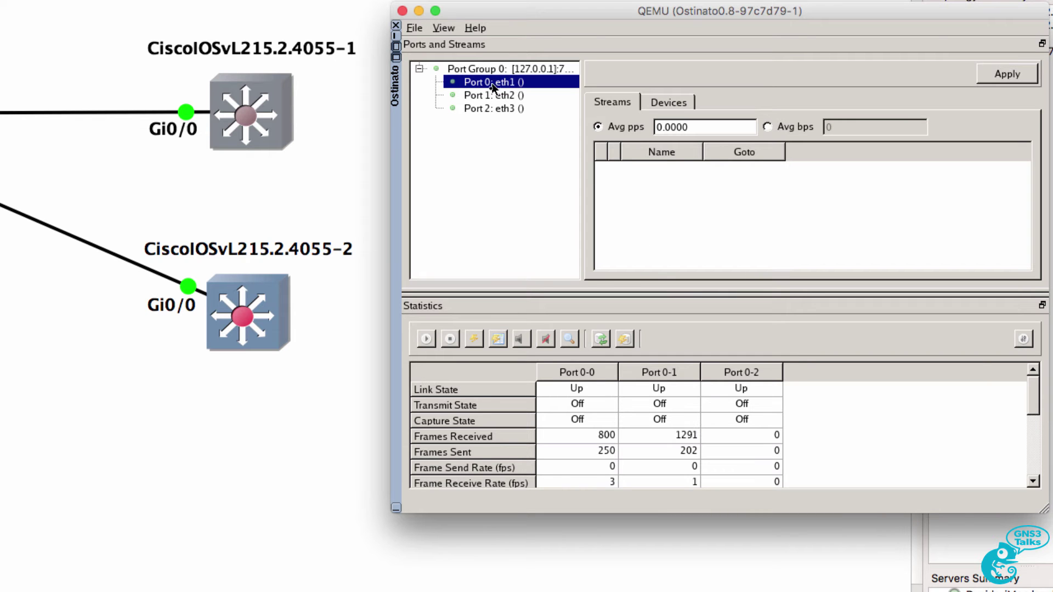
Add a new stream on Port 0 and name it 'qos'
{"action": "left_click", "coordinate": [415, 28]}
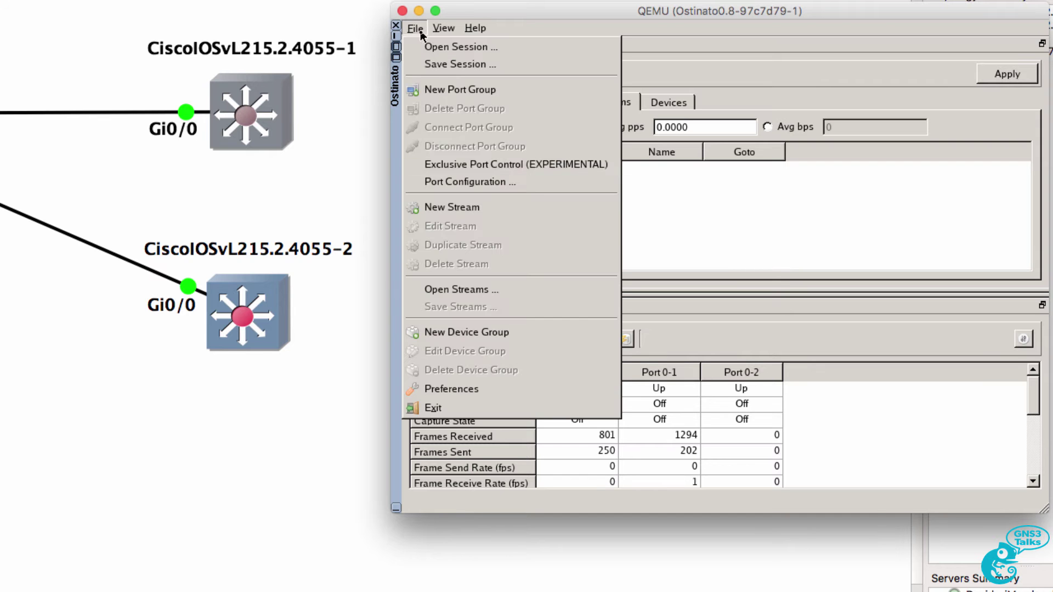
{"action": "left_click", "coordinate": [452, 206]}
{"action": "left_click", "coordinate": [661, 170]}
{"action": "left_click", "coordinate": [663, 169]}
{"action": "type", "text": "qos"}
{"action": "key", "text": "Return"}
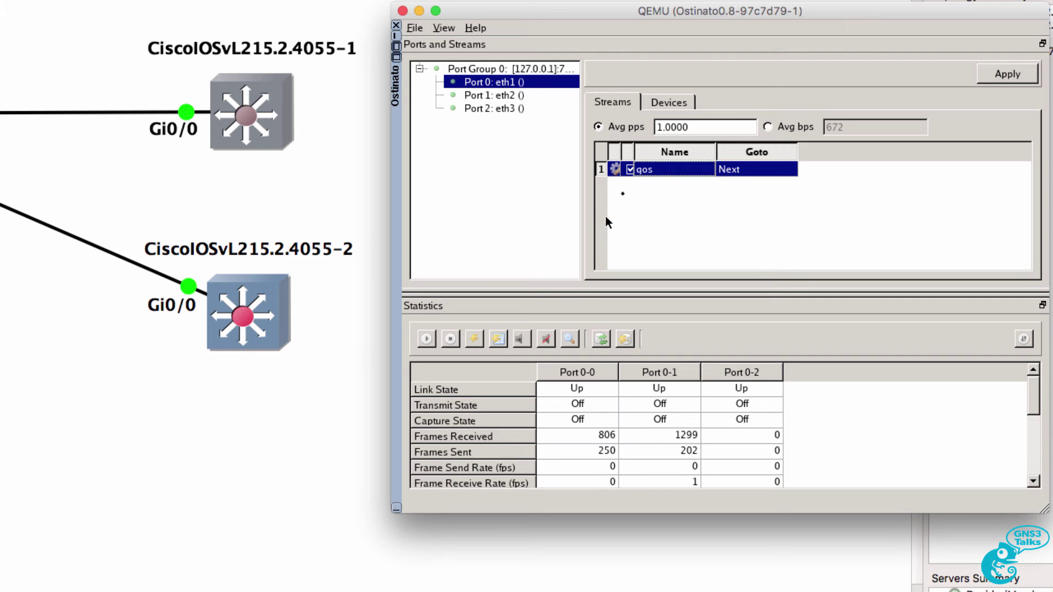
{"action": "left_click", "coordinate": [615, 169]}
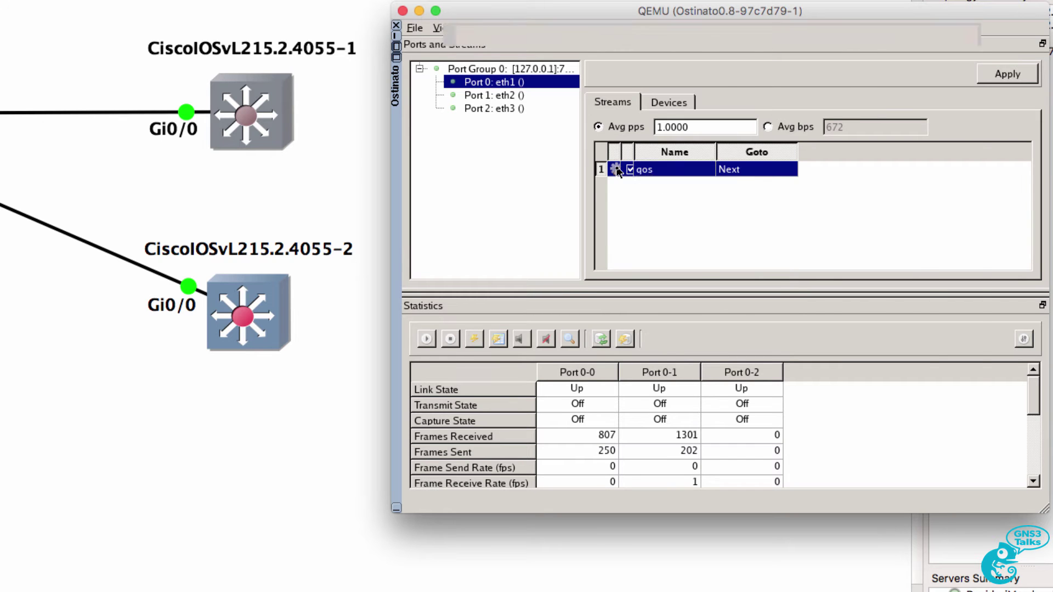
Select VLAN Tagged, Ethernet II, IPv4 and UDP as the qos stream's protocols
{"action": "left_click", "coordinate": [451, 52]}
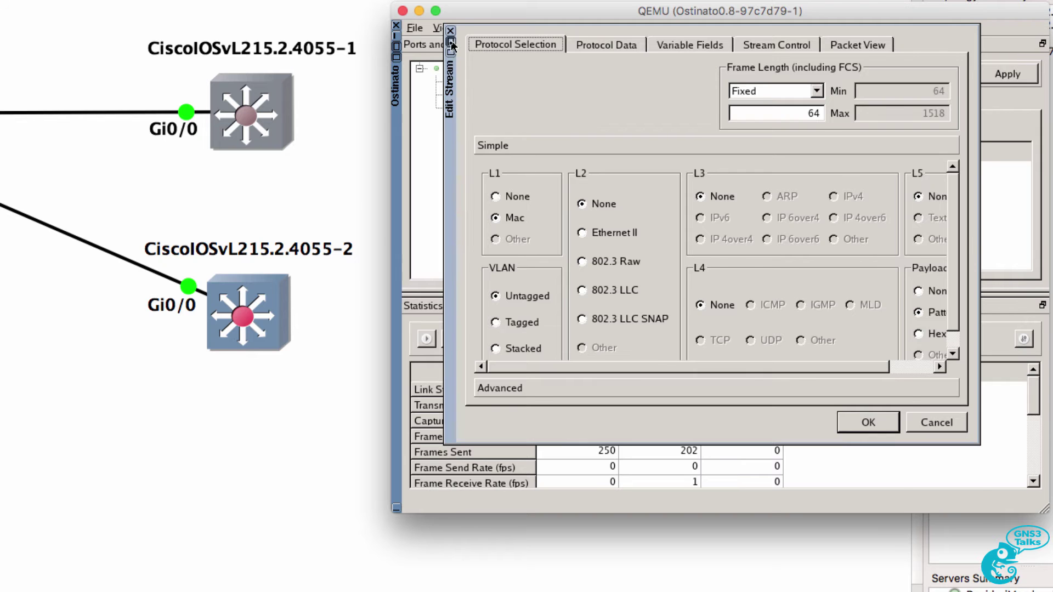
{"action": "left_click", "coordinate": [468, 379]}
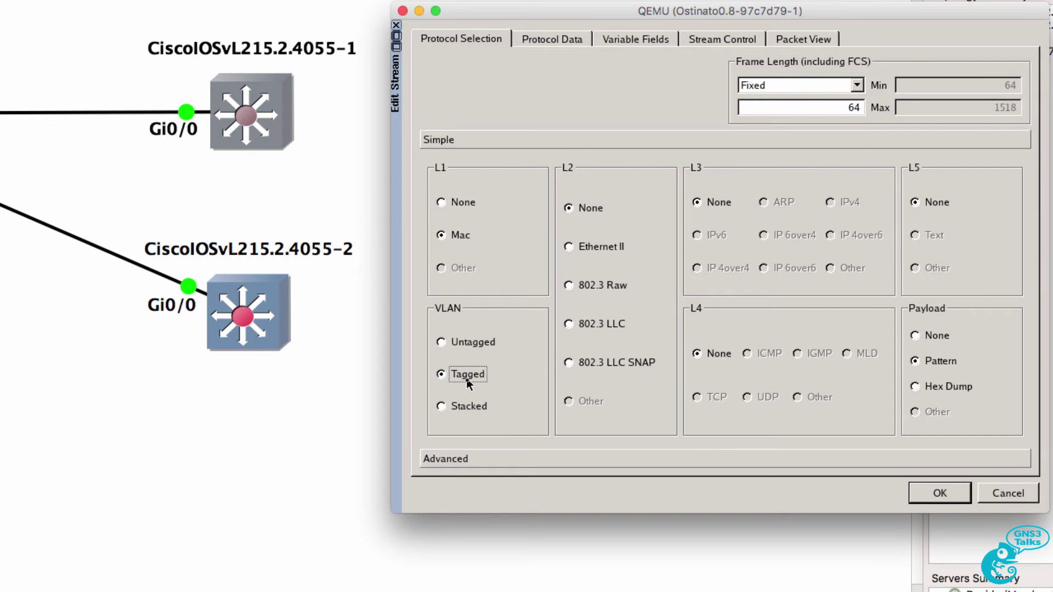
{"action": "left_click", "coordinate": [603, 248]}
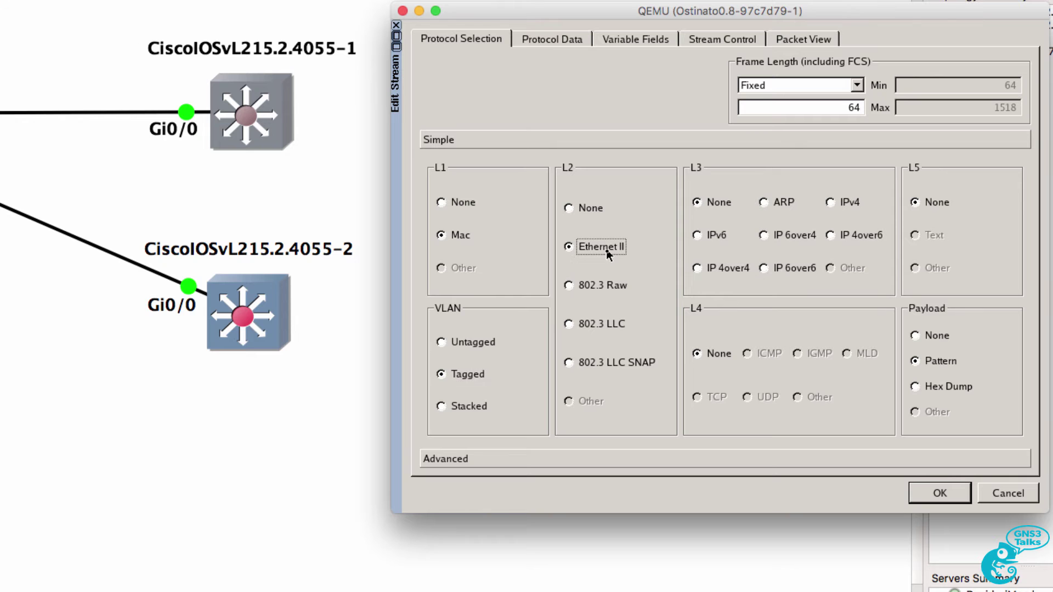
{"action": "left_click", "coordinate": [839, 203]}
{"action": "left_click", "coordinate": [749, 397]}
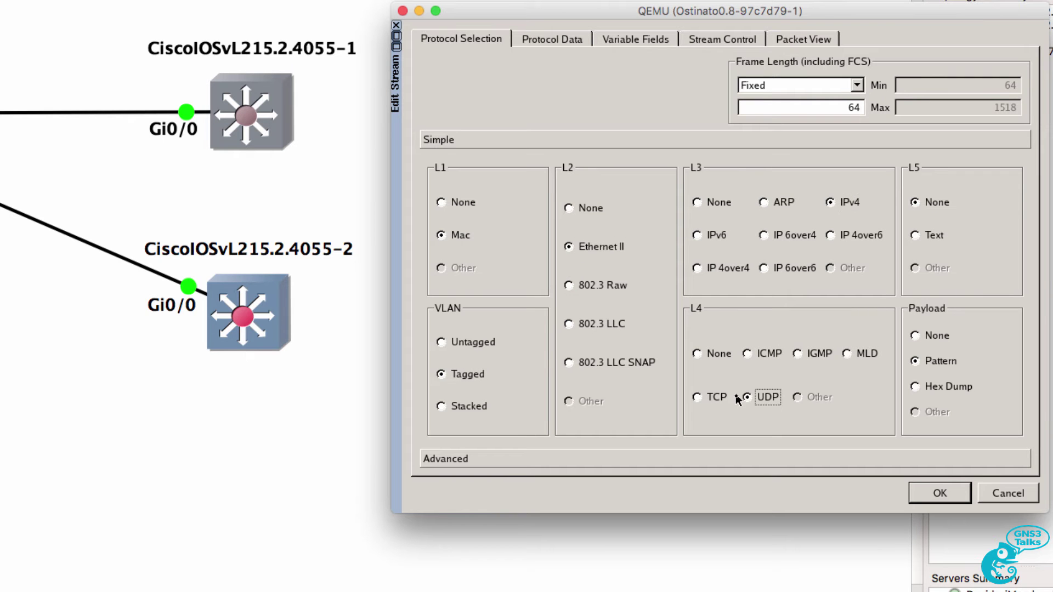
{"action": "left_click", "coordinate": [549, 39]}
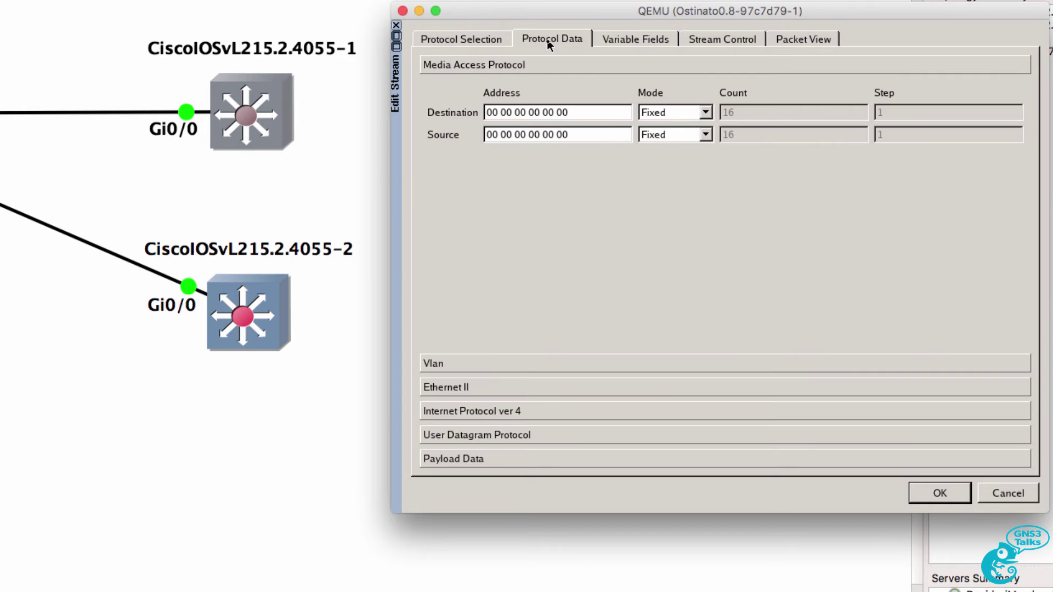
{"action": "left_click", "coordinate": [594, 114]}
{"action": "key", "text": "BackSpace"}
{"action": "type", "text": "1"}
{"action": "key", "text": "Tab"}
{"action": "key", "text": "Tab"}
{"action": "key", "text": "Tab"}
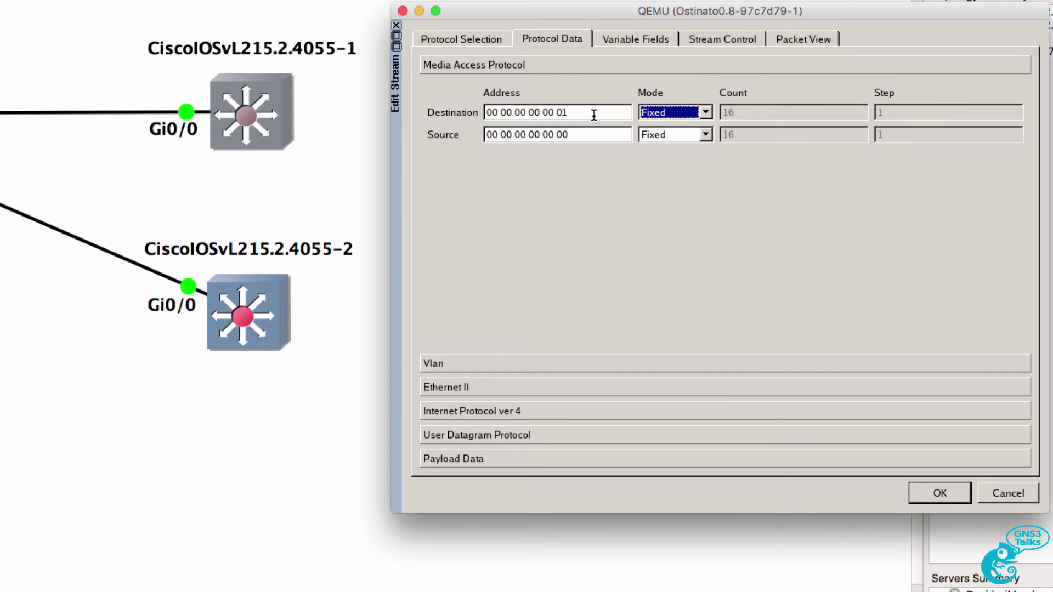
{"action": "left_click", "coordinate": [588, 135]}
{"action": "key", "text": "BackSpace"}
{"action": "type", "text": "2"}
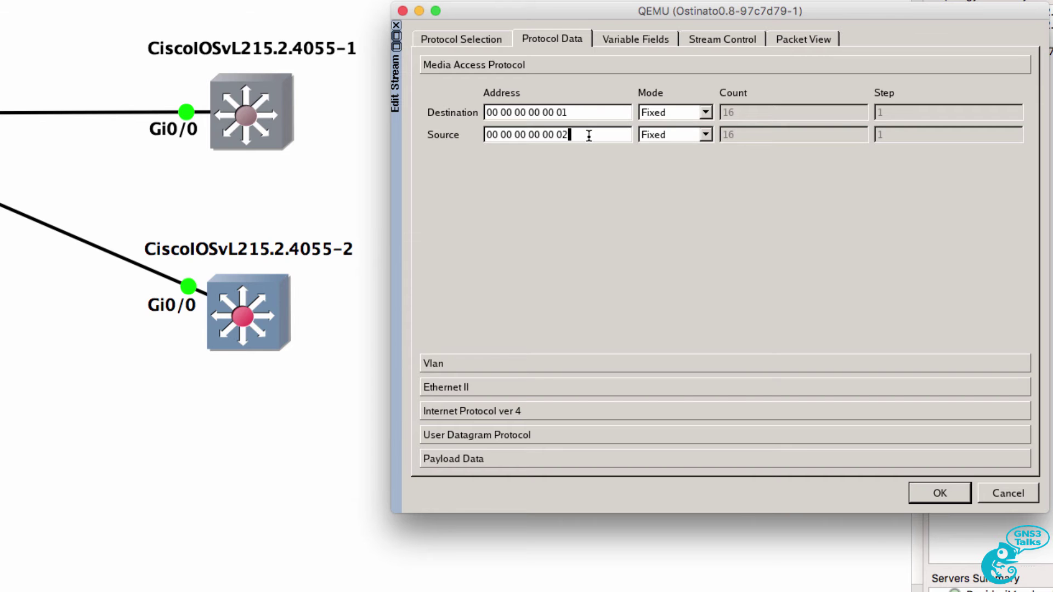
Set the Vlan header's VLAN ID to 100 and priority to 5
{"action": "left_click", "coordinate": [535, 364]}
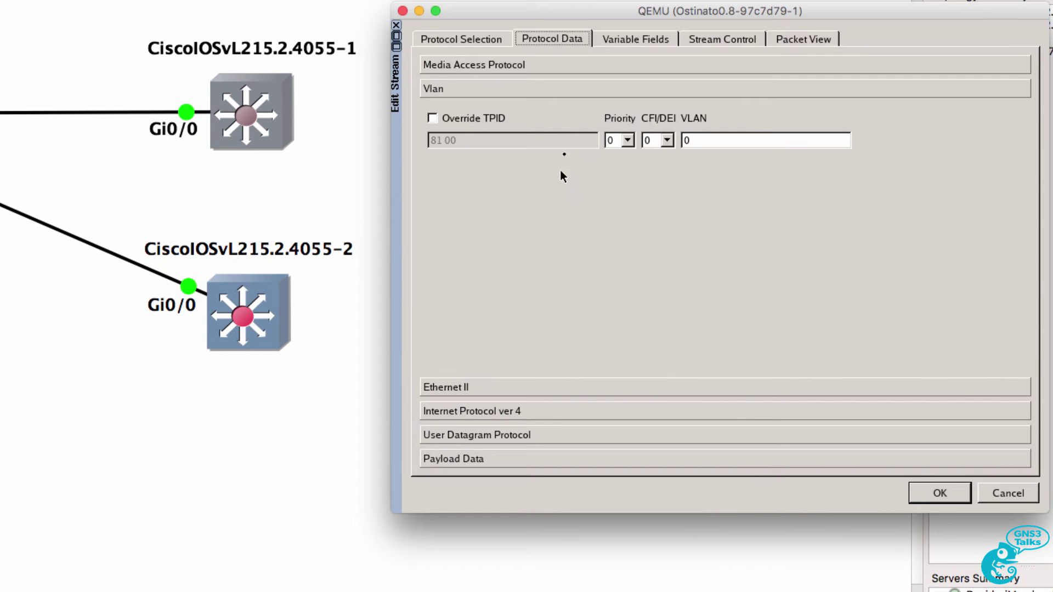
{"action": "left_click", "coordinate": [708, 140]}
{"action": "left_click_drag", "start_coordinate": [707, 141], "coordinate": [679, 147]}
{"action": "type", "text": "100"}
{"action": "left_click", "coordinate": [628, 140]}
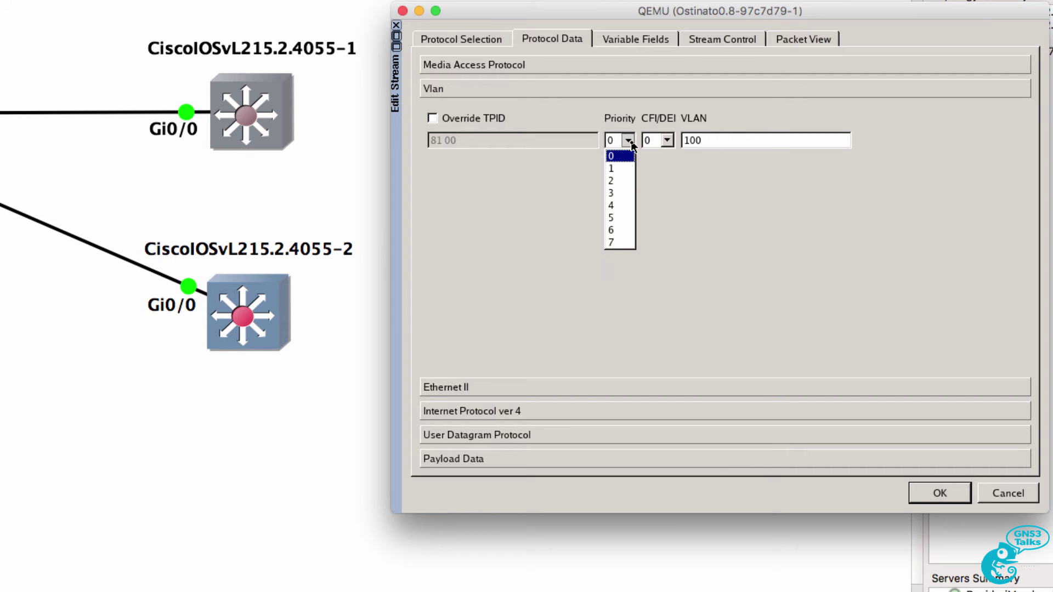
{"action": "left_click", "coordinate": [620, 218]}
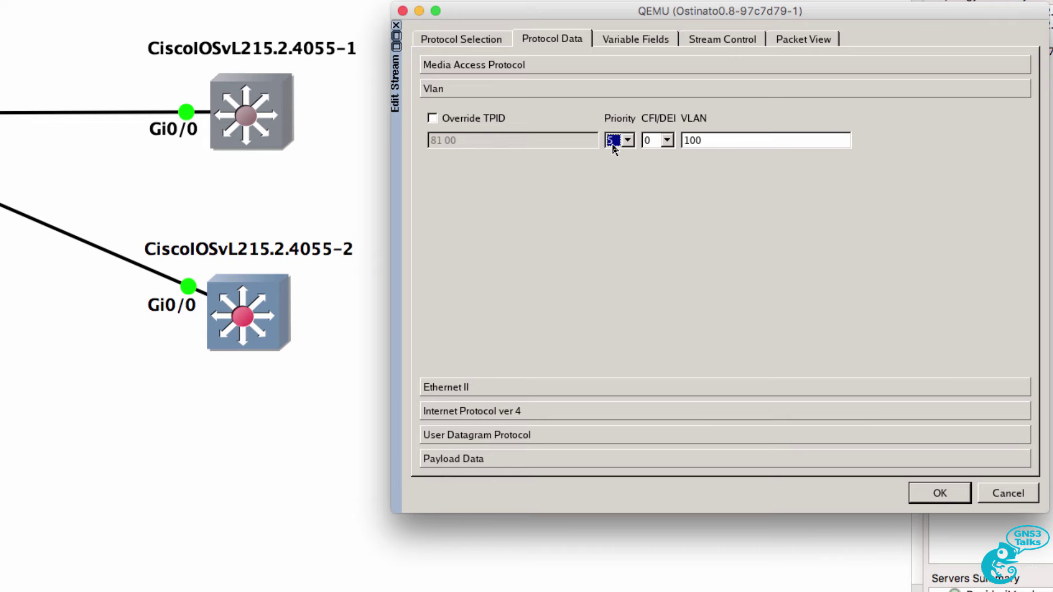
{"action": "left_click", "coordinate": [641, 40]}
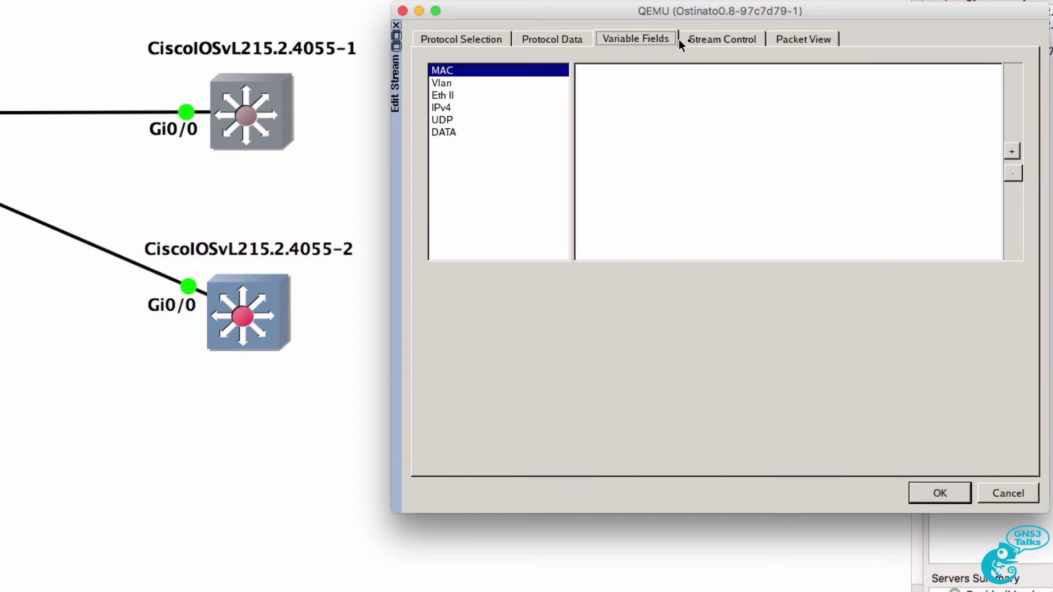
Set the stream's Number of Packets to 100
{"action": "left_click", "coordinate": [709, 42]}
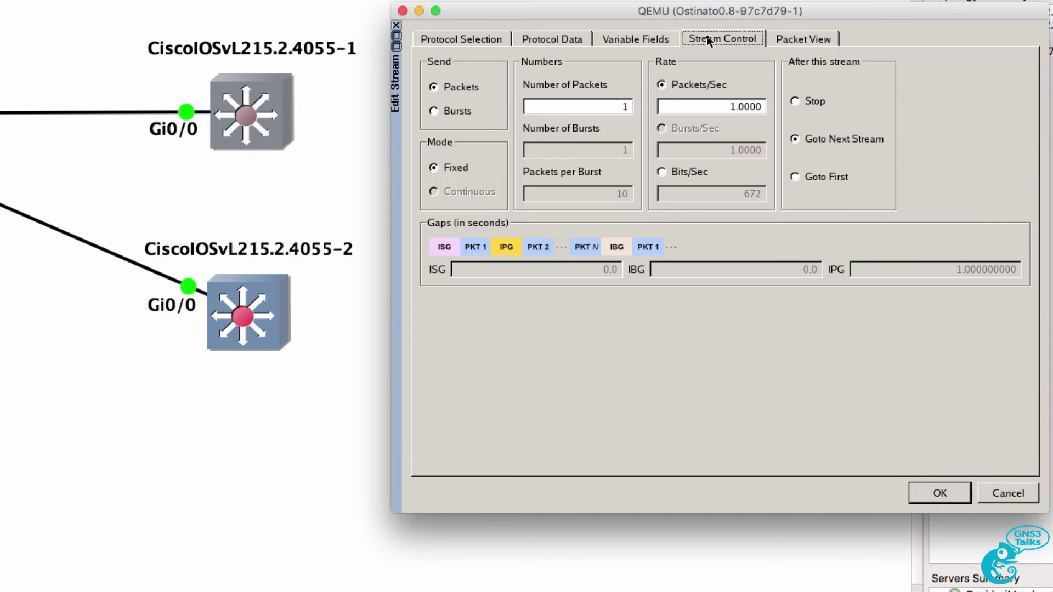
{"action": "double_click", "coordinate": [626, 106]}
{"action": "type", "text": "100"}
Review the decoded MAC addresses and VLAN ID and priority bytes in Packet View
{"action": "left_click", "coordinate": [831, 39]}
{"action": "left_click", "coordinate": [431, 63]}
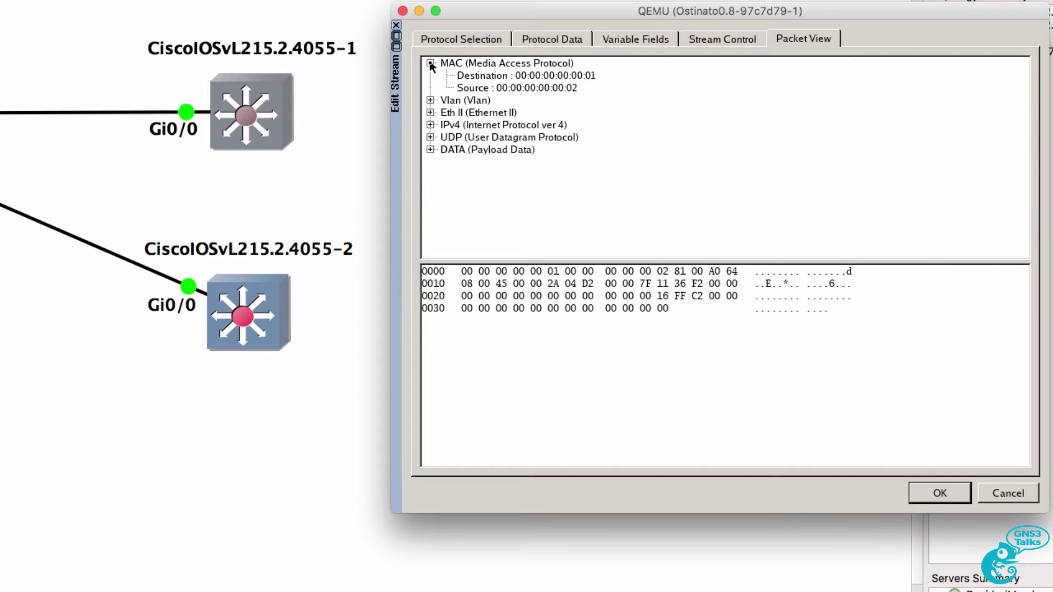
{"action": "left_click", "coordinate": [476, 79]}
{"action": "left_click", "coordinate": [486, 89]}
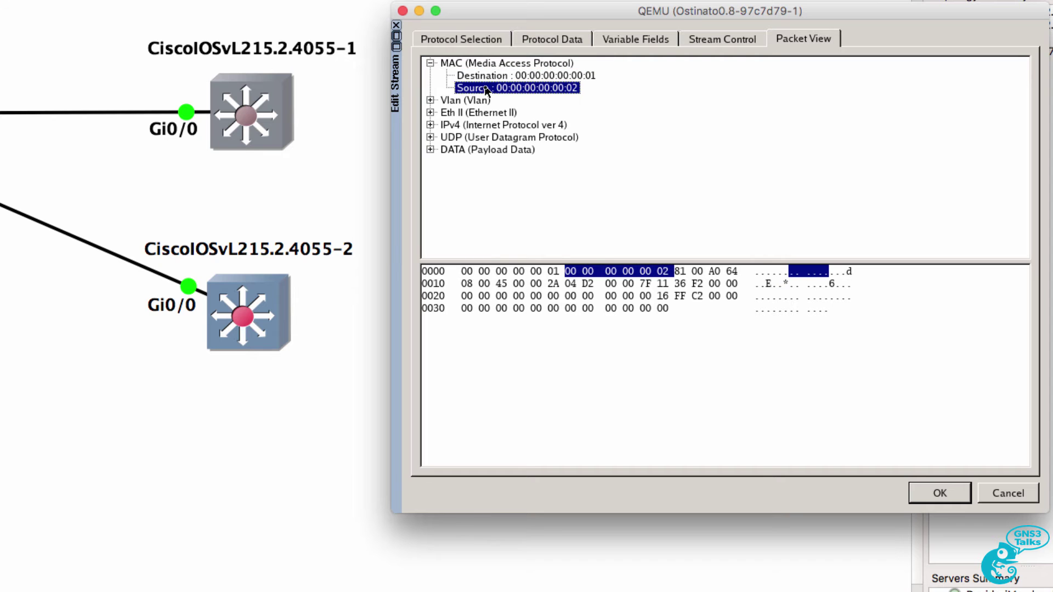
{"action": "left_click", "coordinate": [431, 101]}
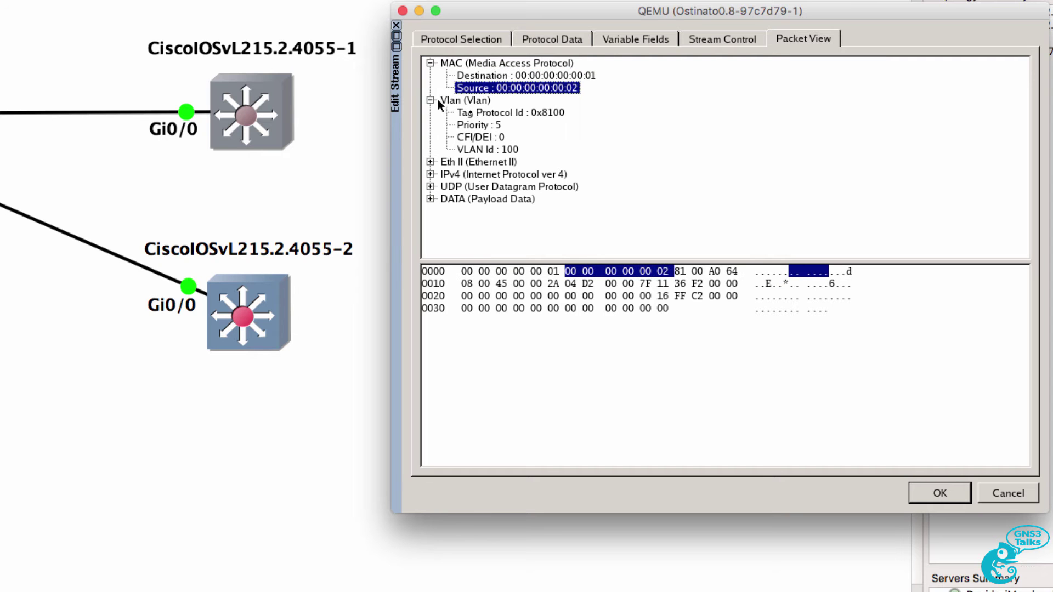
{"action": "left_click", "coordinate": [497, 150]}
{"action": "left_click", "coordinate": [482, 126]}
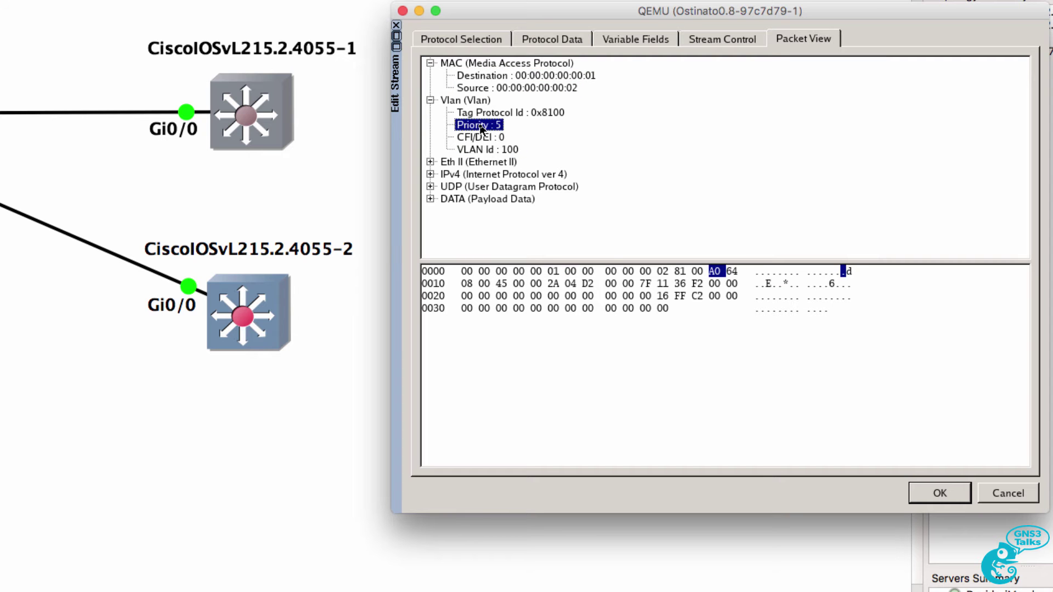
Check the Ethernet II and IPv4 address fields, then save the stream with OK
{"action": "left_click", "coordinate": [431, 162]}
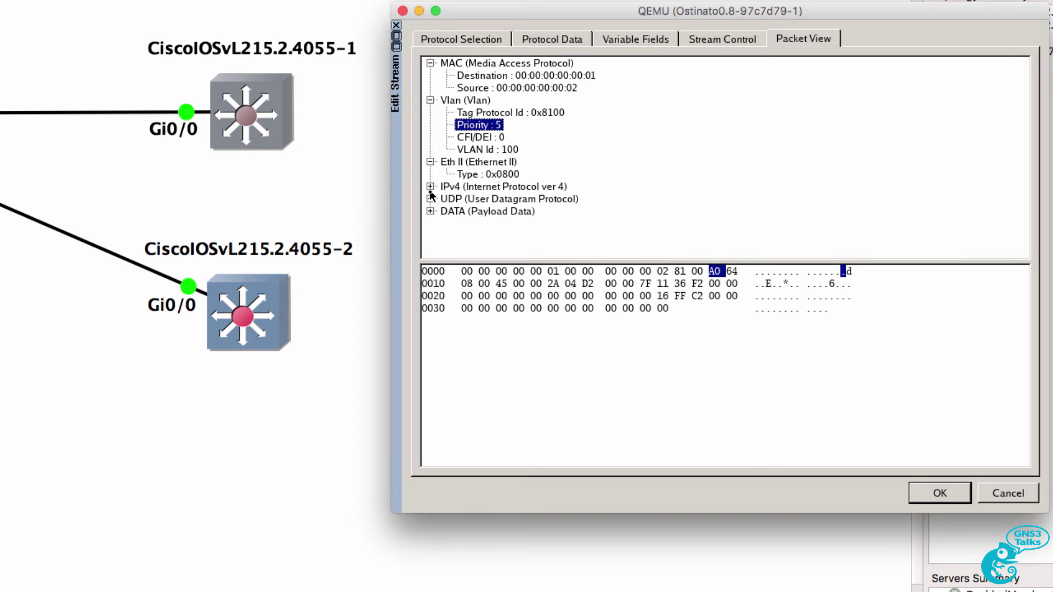
{"action": "left_click", "coordinate": [430, 187]}
{"action": "scroll", "coordinate": [477, 217], "scroll_direction": "down", "scroll_amount": 3}
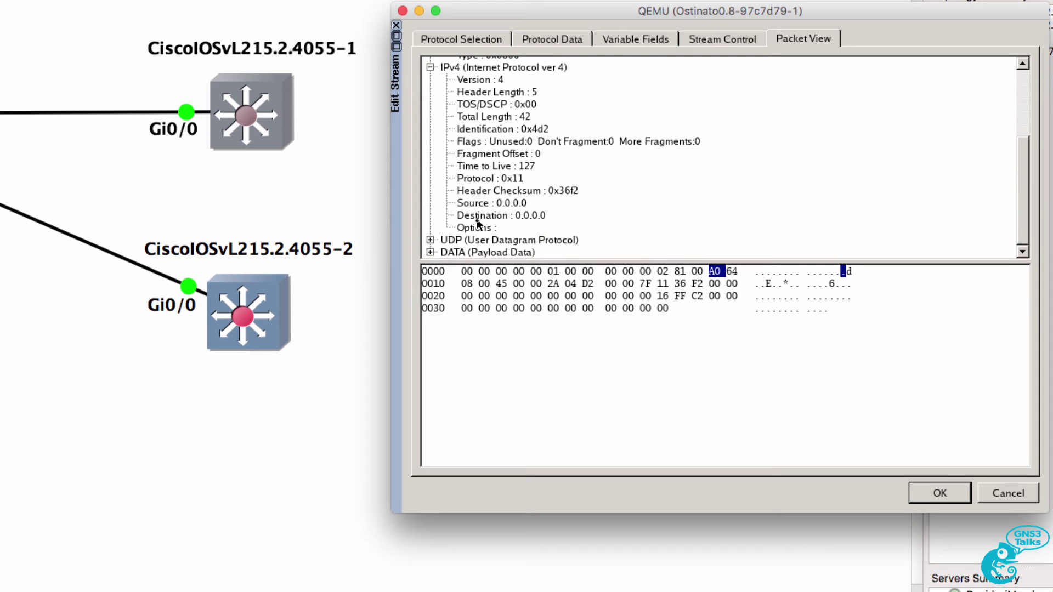
{"action": "left_click", "coordinate": [482, 214]}
{"action": "left_click", "coordinate": [491, 203]}
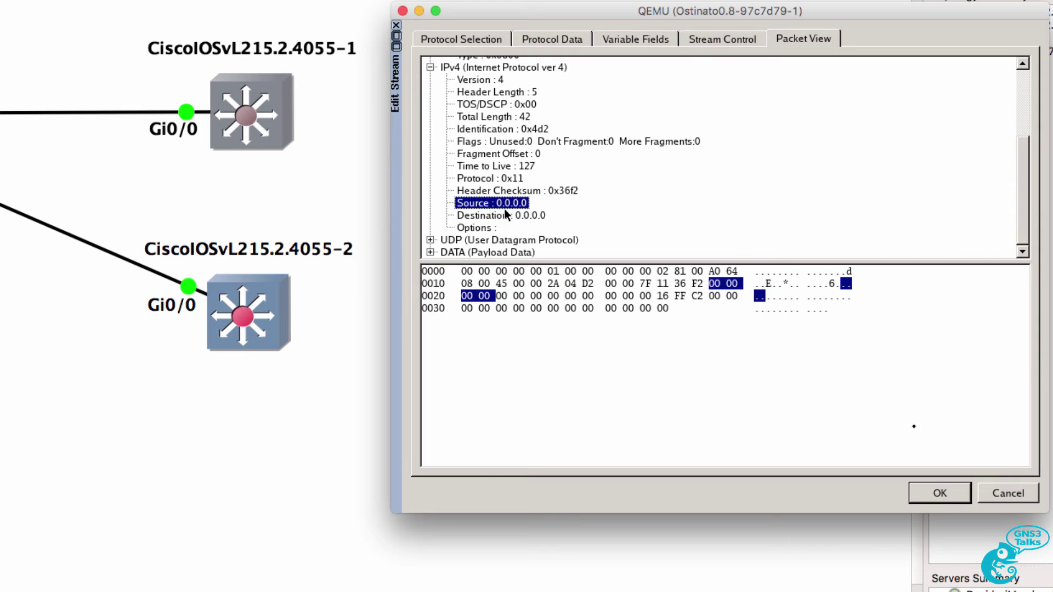
{"action": "left_click", "coordinate": [937, 493]}
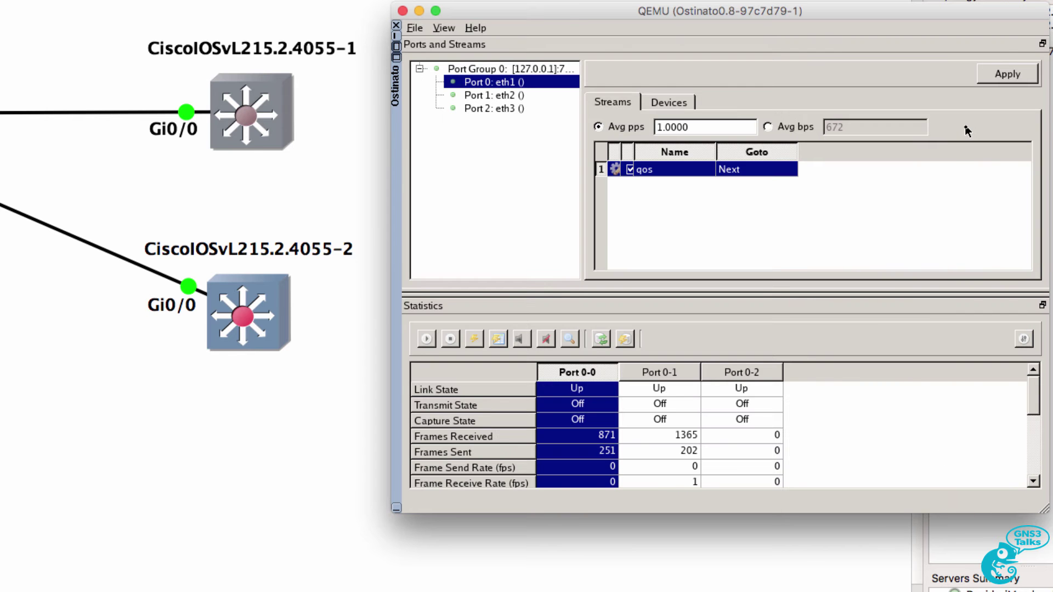
Apply and start transmitting the qos stream, then capture the eth1–Gi0/0 link in Wireshark
{"action": "left_click", "coordinate": [1007, 73]}
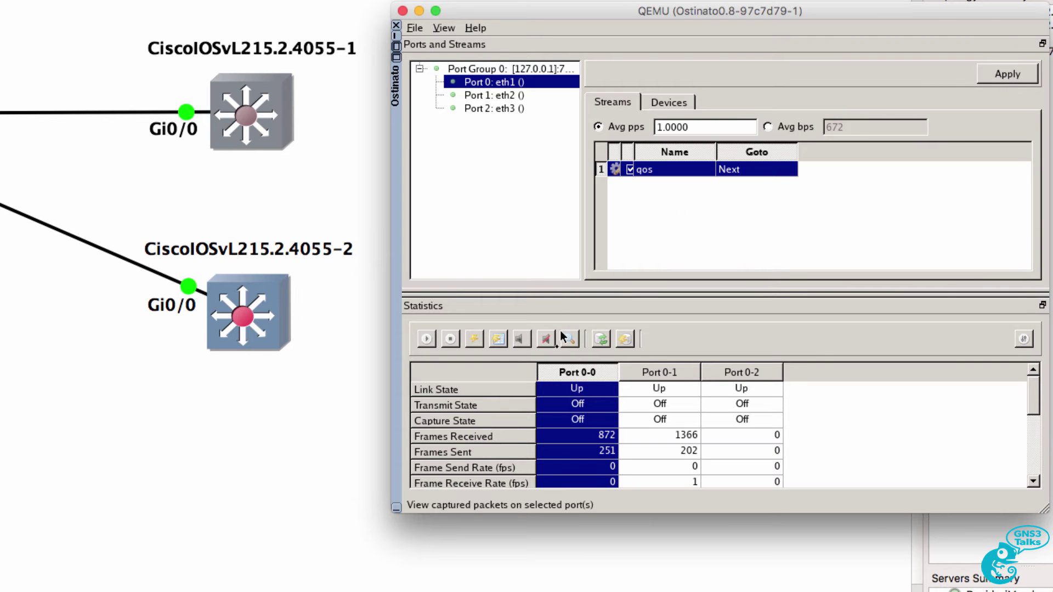
{"action": "left_click", "coordinate": [426, 340]}
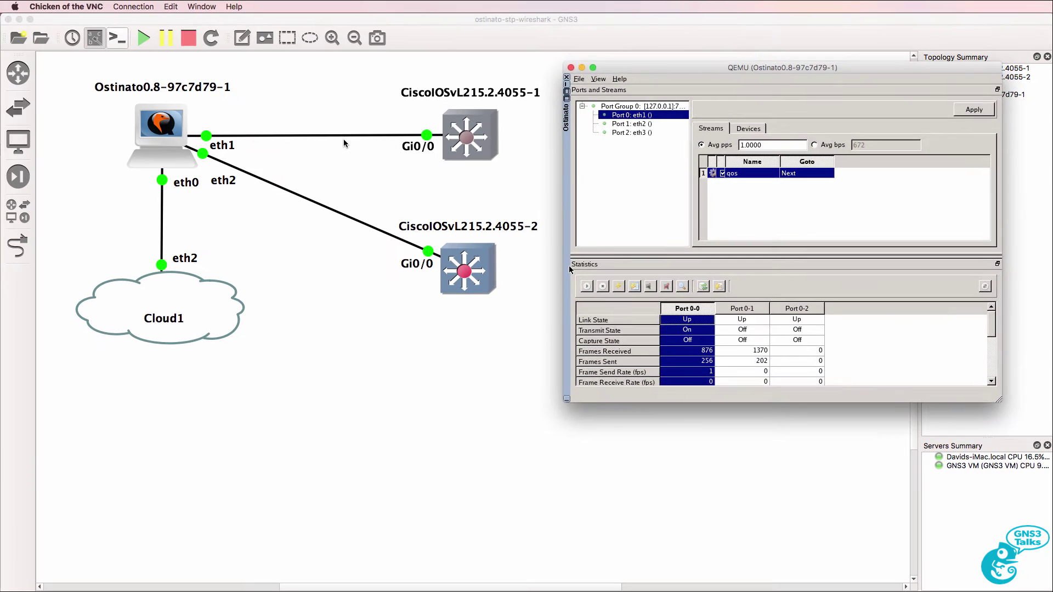
{"action": "left_click", "coordinate": [344, 139]}
{"action": "right_click", "coordinate": [340, 137]}
{"action": "left_click", "coordinate": [359, 145]}
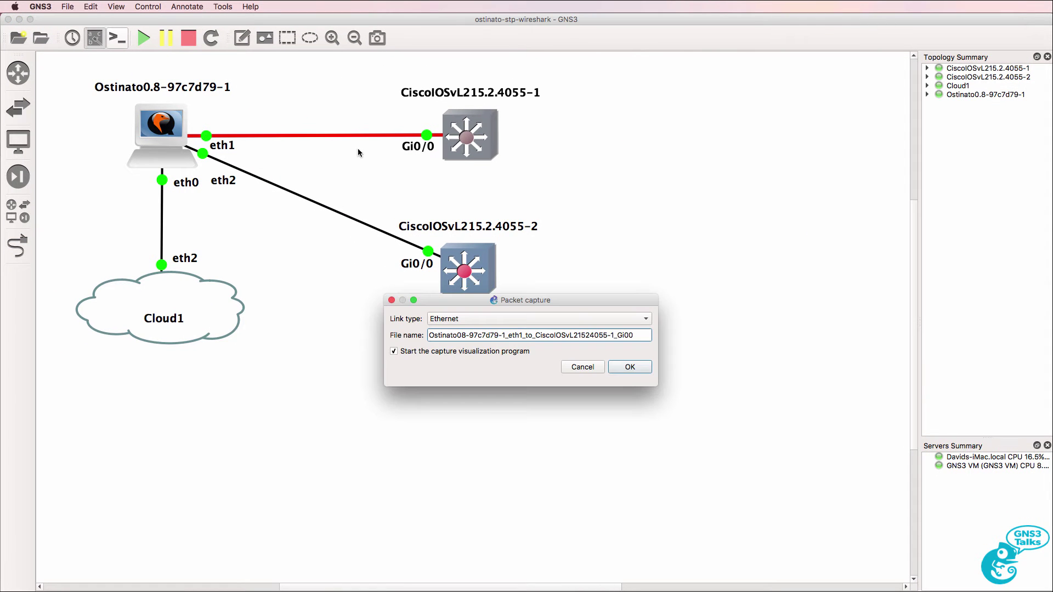
{"action": "left_click", "coordinate": [630, 367]}
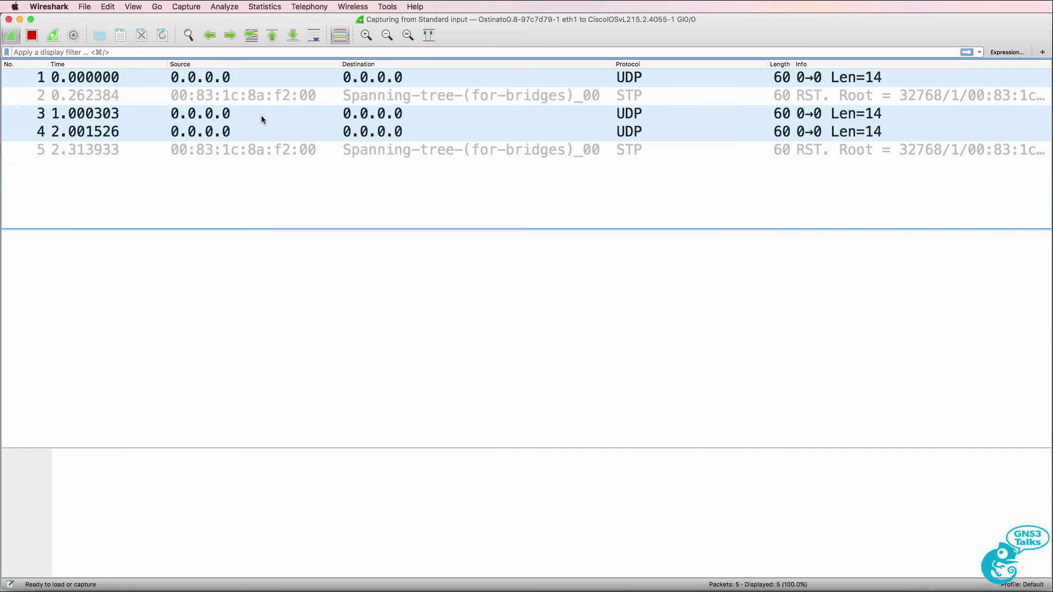
Confirm frame 1's 802.1Q header shows VLAN 100 and priority 5, then return to Ostinato
{"action": "left_click", "coordinate": [234, 84]}
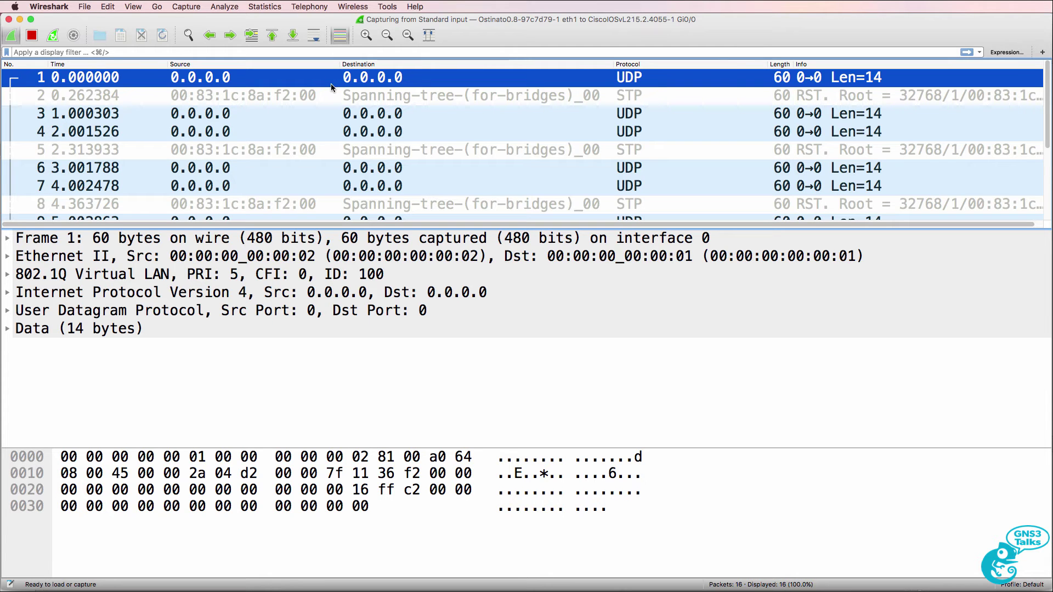
{"action": "left_click", "coordinate": [12, 276]}
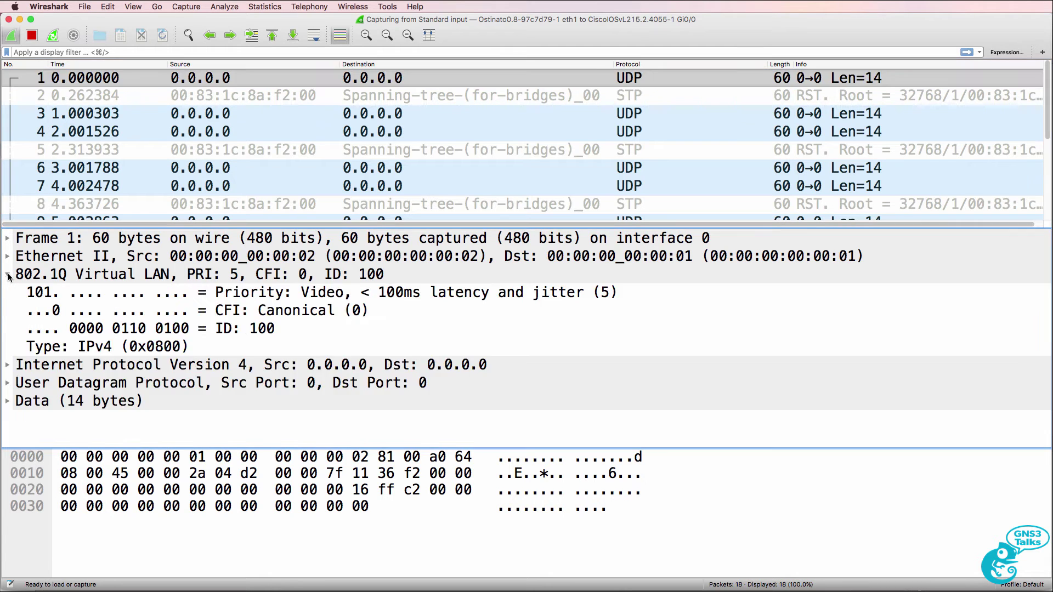
{"action": "left_click", "coordinate": [51, 275]}
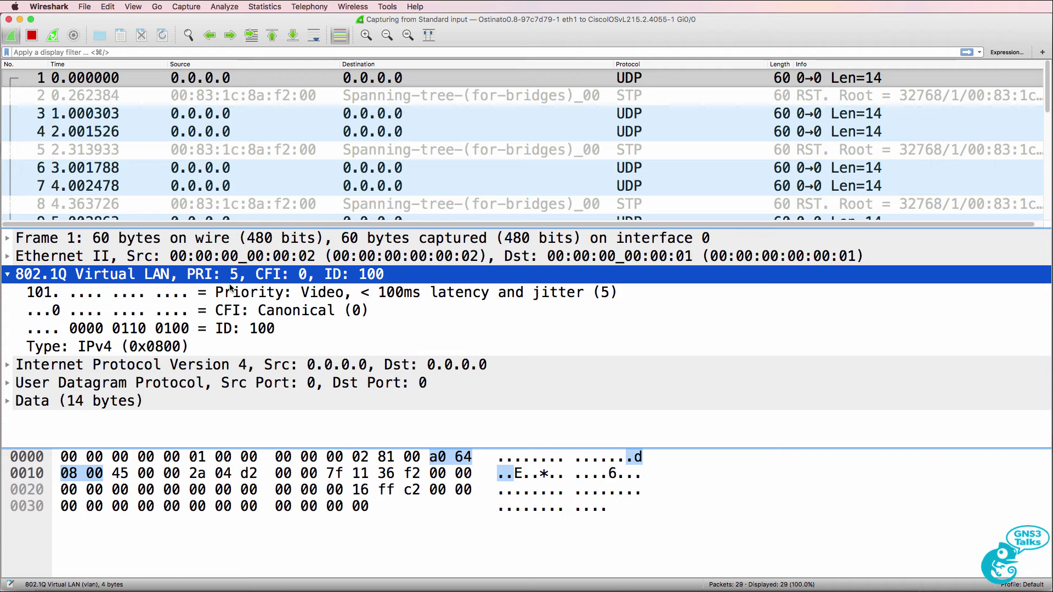
{"action": "left_click", "coordinate": [451, 299]}
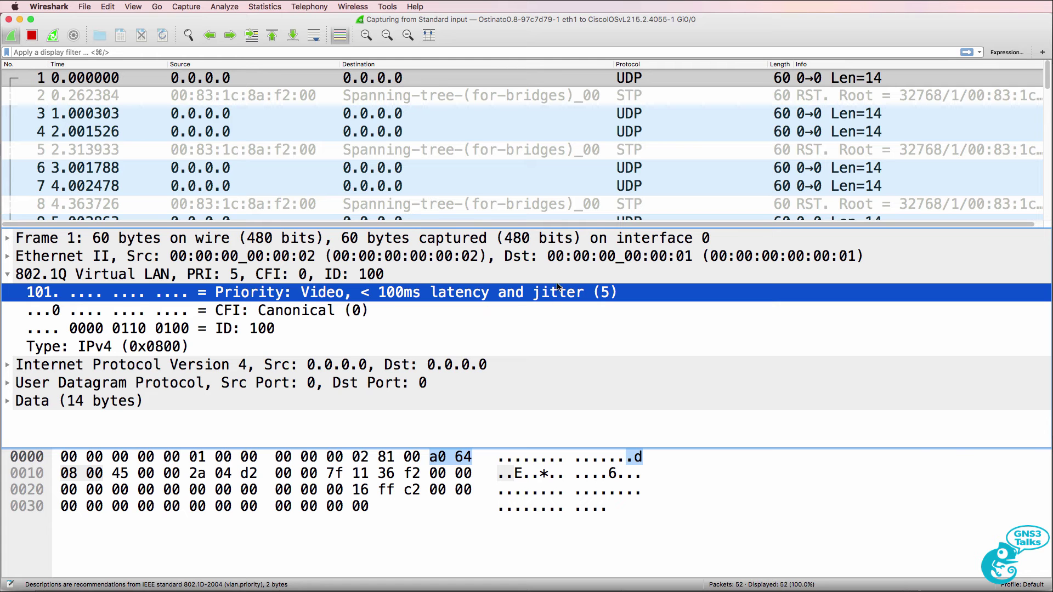
{"action": "key", "text": "super+Tab"}
{"action": "key", "text": "super+Tab"}
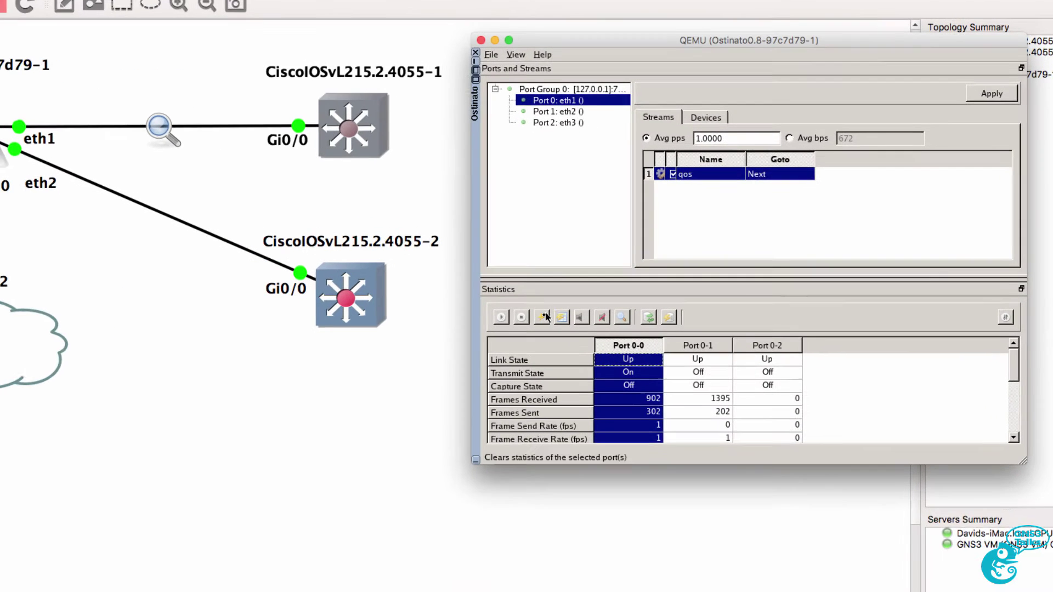
Stop transmitting, change the qos stream's Vlan priority to 6, save and apply
{"action": "left_click", "coordinate": [450, 345]}
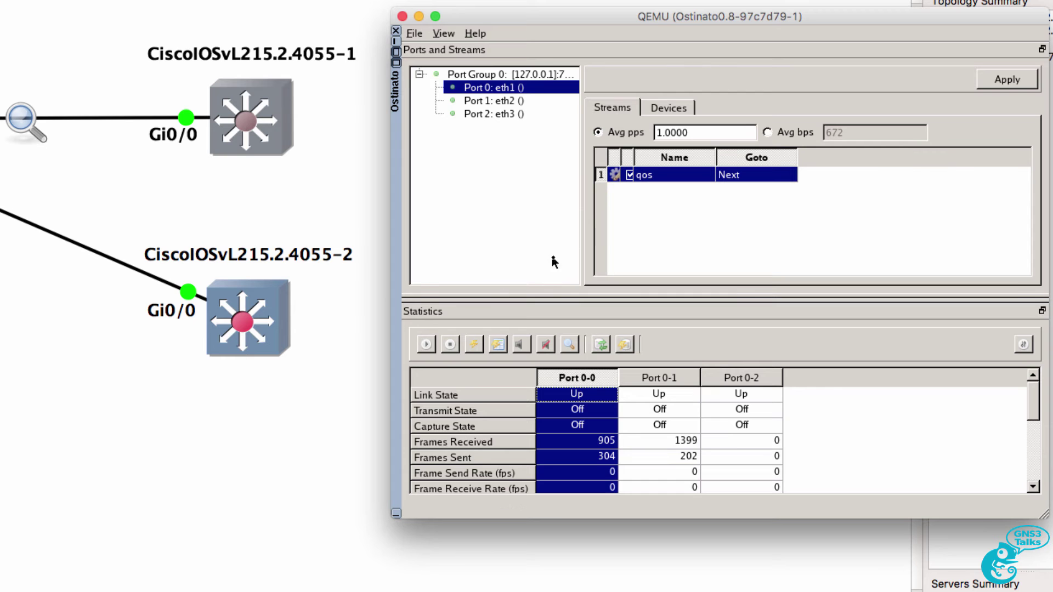
{"action": "left_click", "coordinate": [615, 175]}
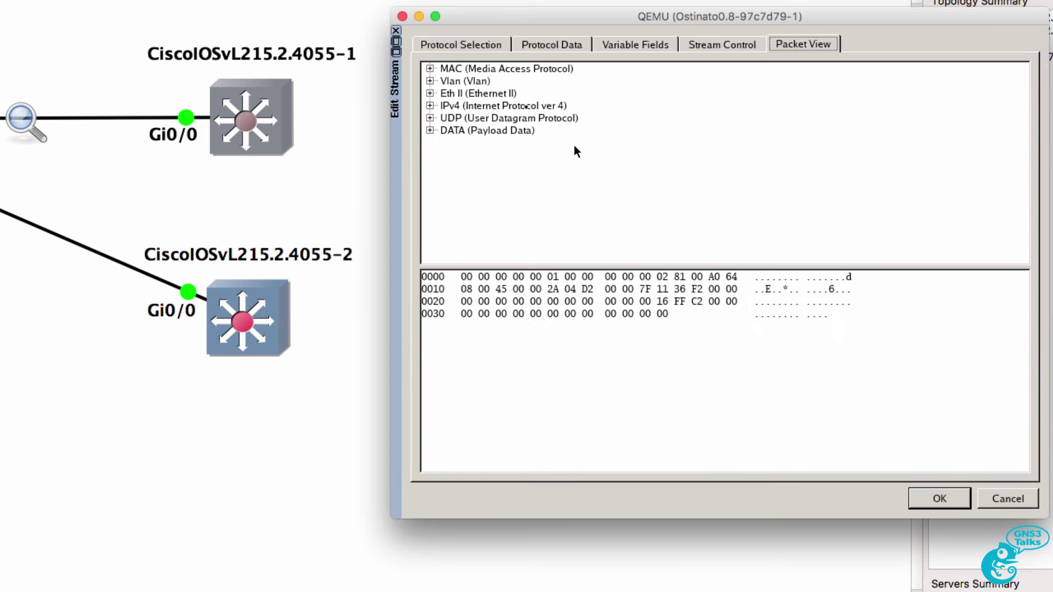
{"action": "left_click", "coordinate": [527, 44]}
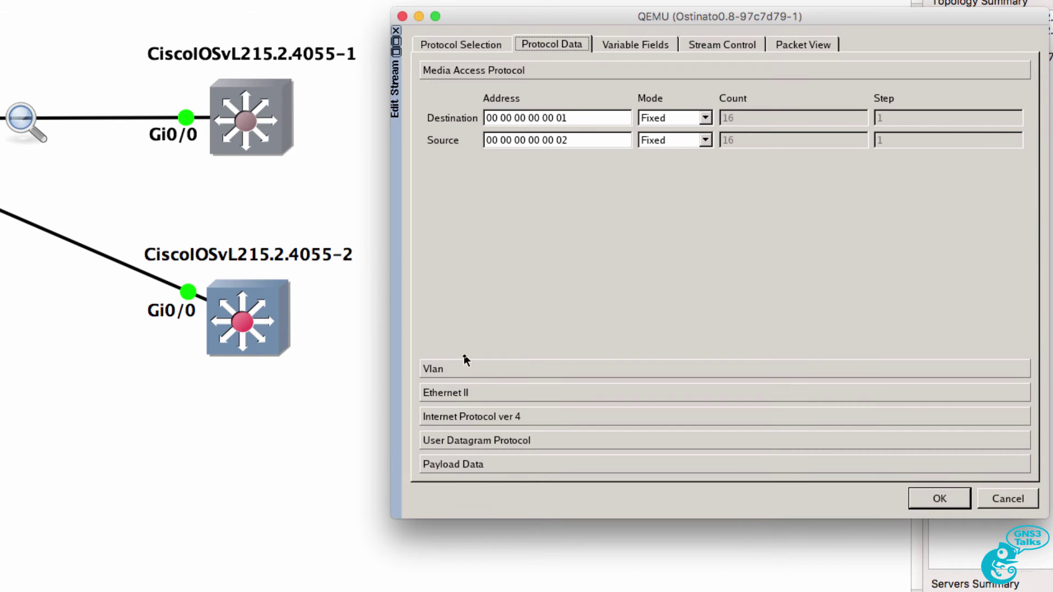
{"action": "left_click", "coordinate": [464, 371]}
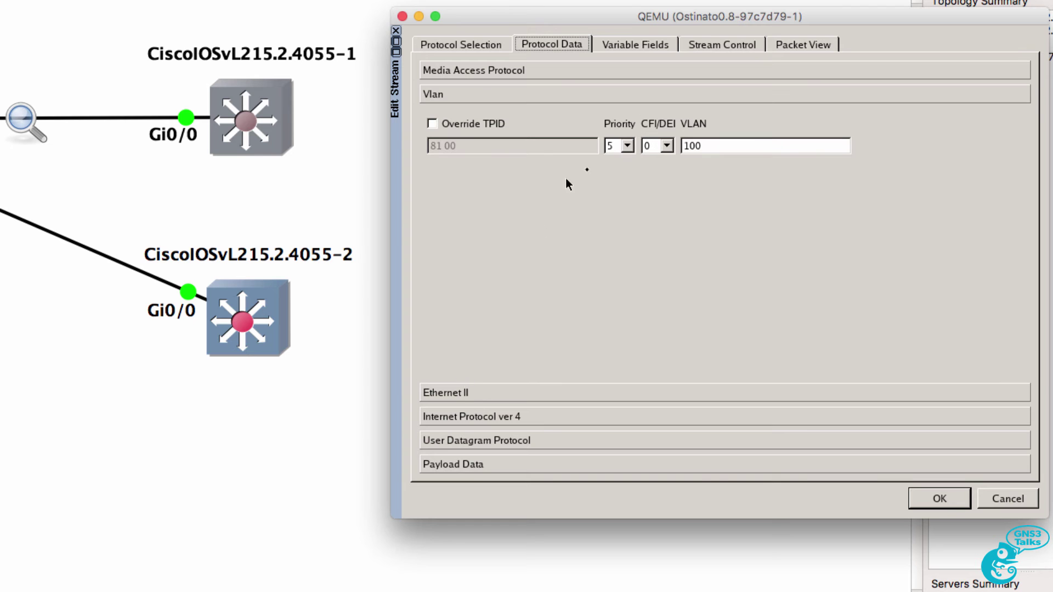
{"action": "left_click", "coordinate": [625, 146]}
{"action": "left_click", "coordinate": [611, 239]}
{"action": "left_click", "coordinate": [924, 491]}
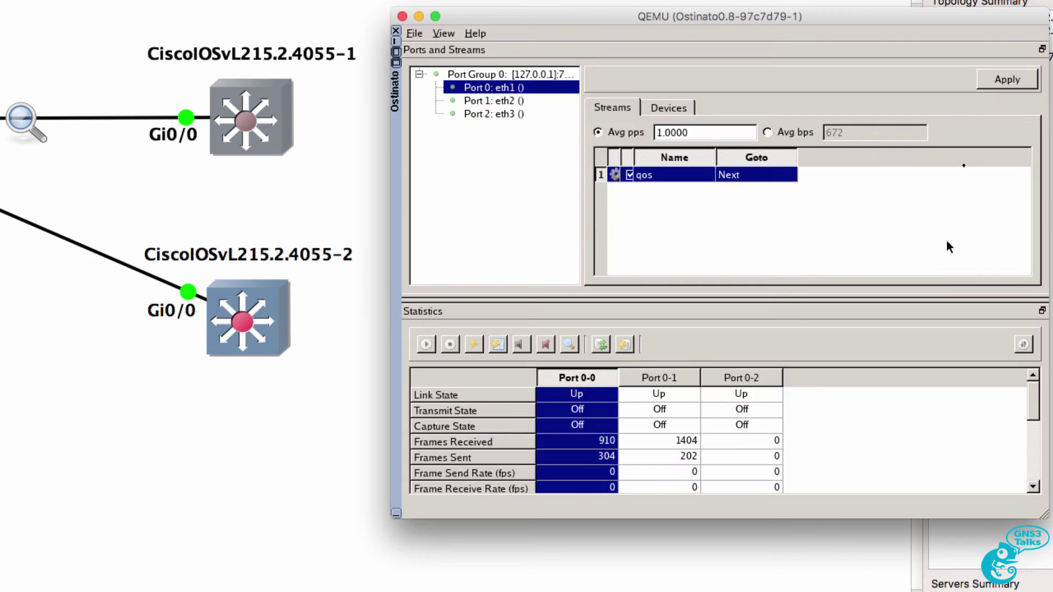
{"action": "left_click", "coordinate": [1011, 81]}
Restart transmission and confirm newer frame 89 carries VLAN priority 6
{"action": "left_click", "coordinate": [427, 345]}
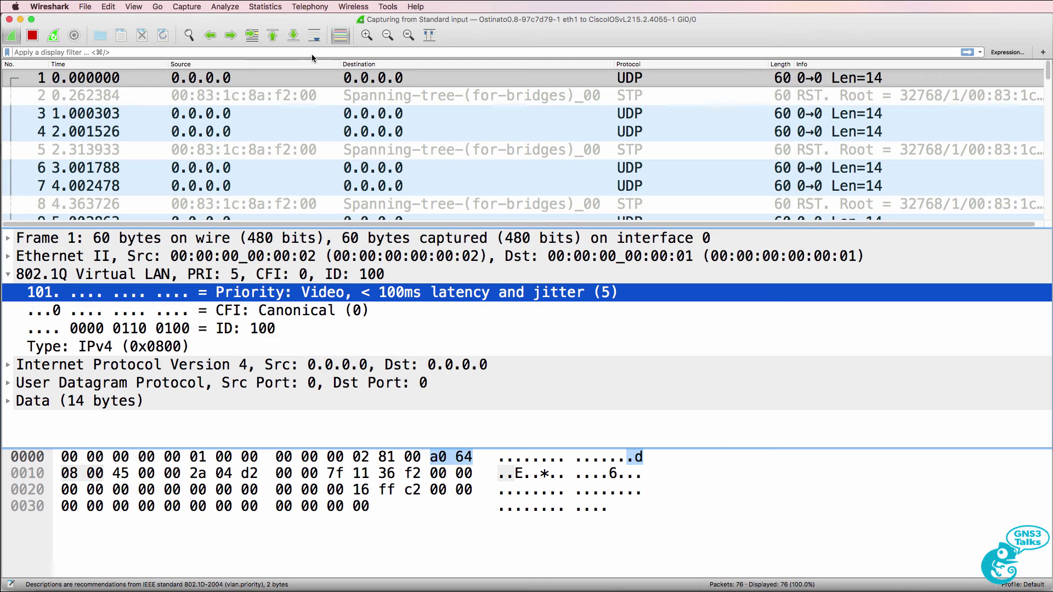
{"action": "left_click", "coordinate": [369, 119]}
{"action": "scroll", "coordinate": [369, 119], "scroll_direction": "down", "scroll_amount": 15}
{"action": "left_click", "coordinate": [222, 204]}
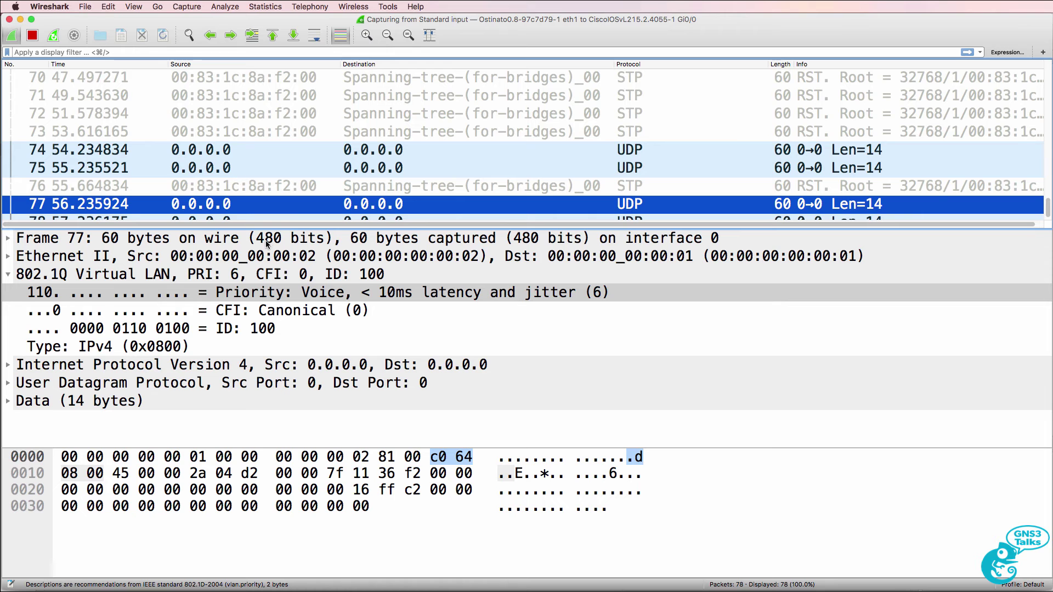
{"action": "left_click", "coordinate": [222, 204]}
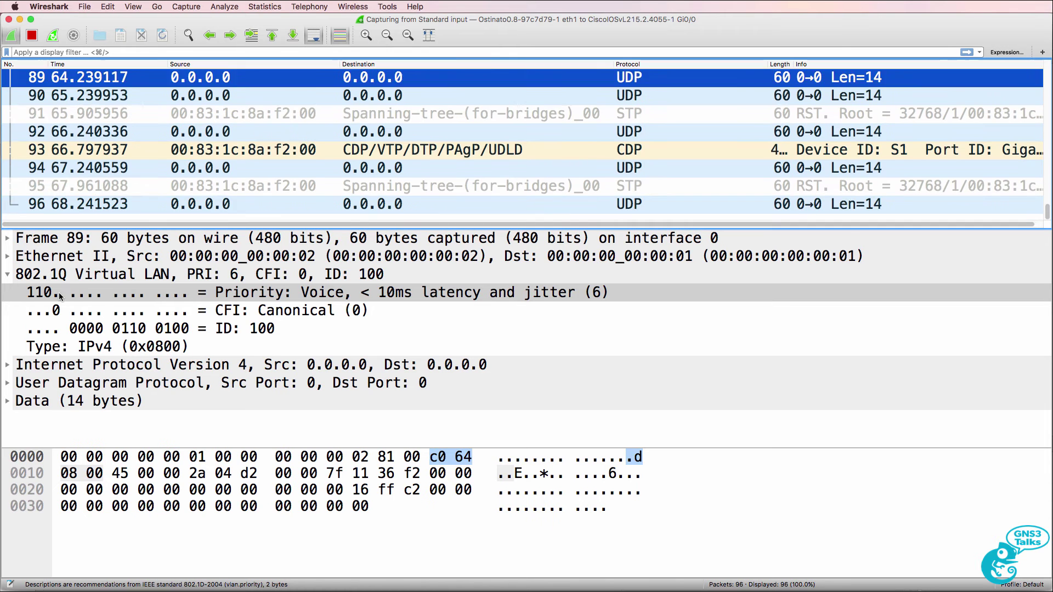
{"action": "left_click", "coordinate": [59, 294]}
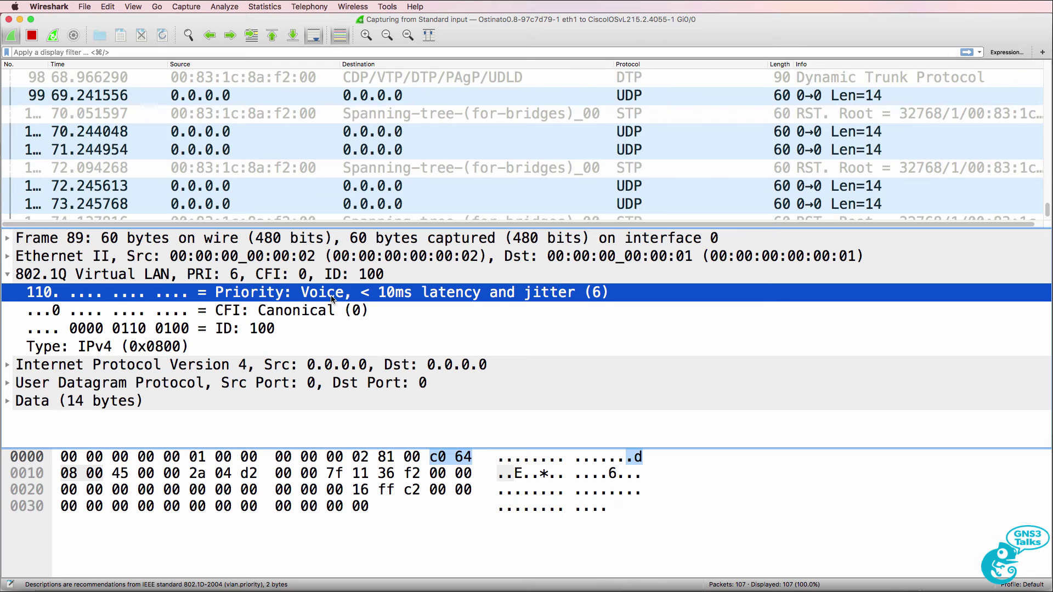
{"action": "left_click", "coordinate": [402, 296]}
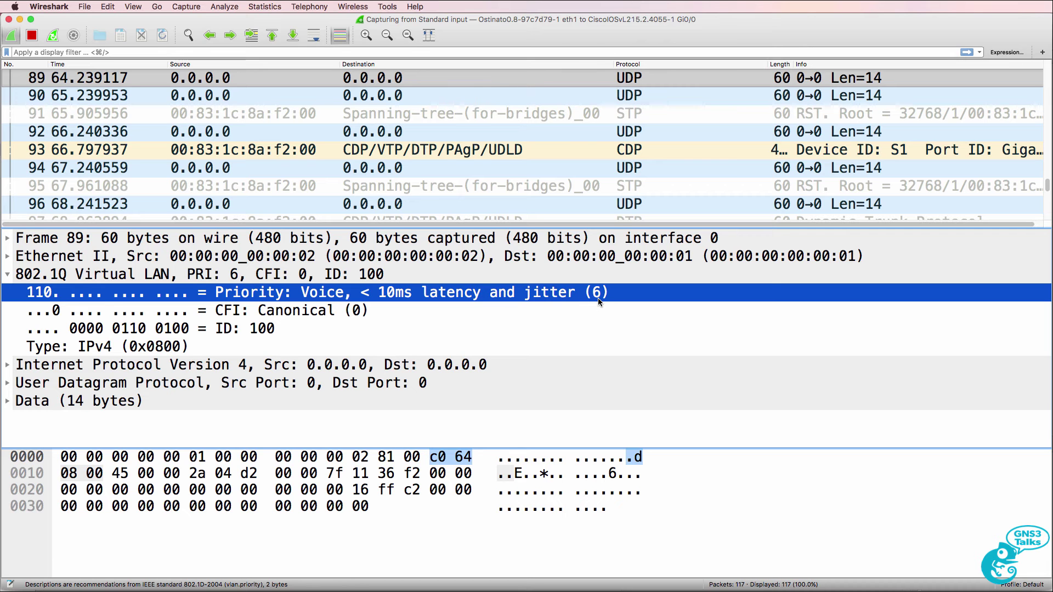
Compare the first frame's priority 5 against the latest frame 126's priority field
{"action": "left_click", "coordinate": [530, 93]}
{"action": "key", "text": "Home"}
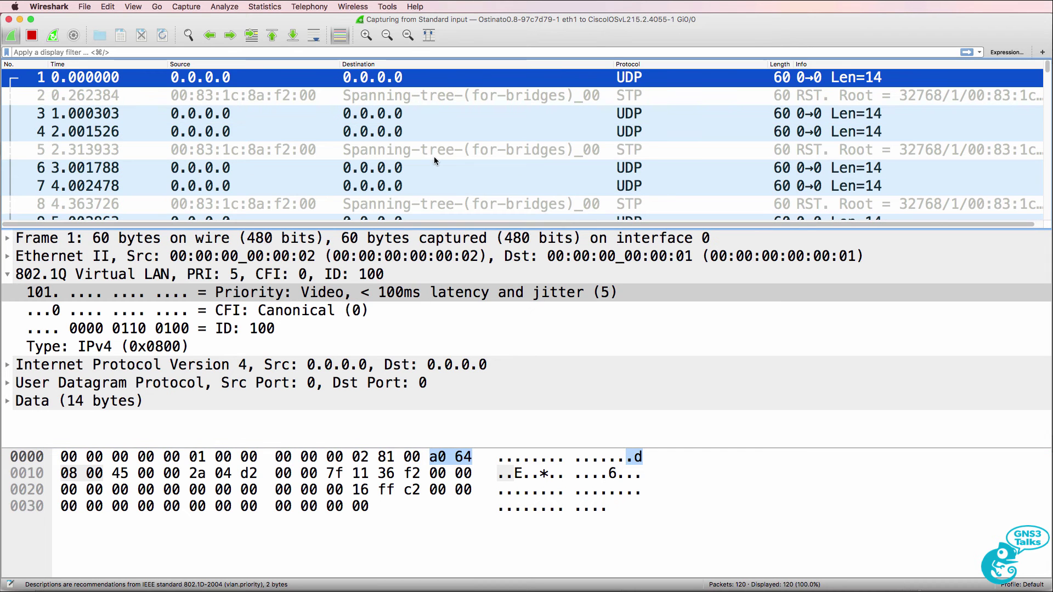
{"action": "left_click", "coordinate": [550, 296]}
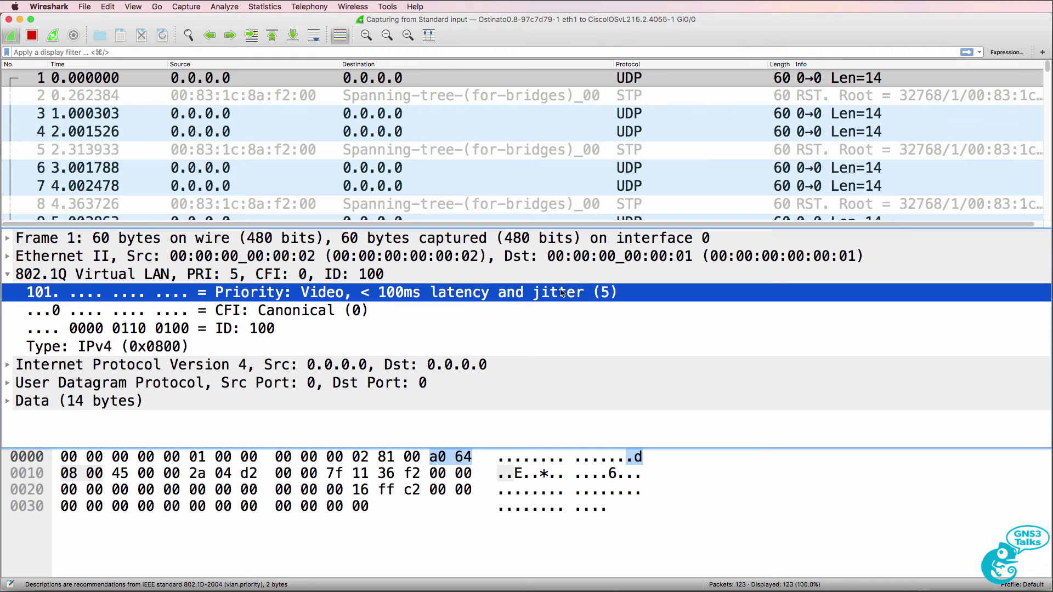
{"action": "left_click", "coordinate": [463, 81]}
{"action": "key", "text": "End"}
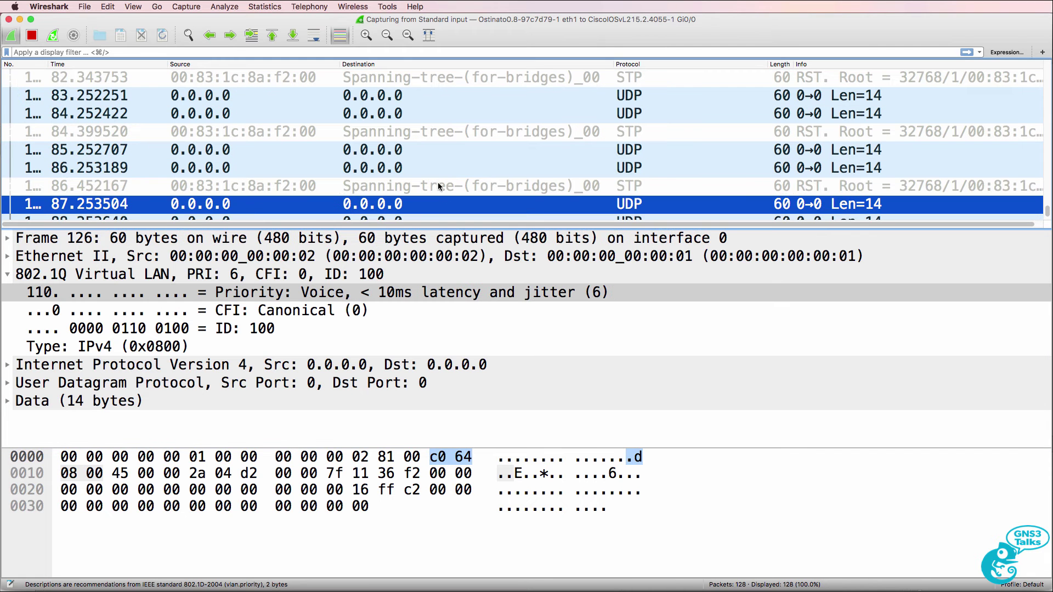
{"action": "left_click", "coordinate": [444, 292]}
Stop transmitting, set the qos stream's Vlan priority to 7, save, and resume transmitting
{"action": "left_click", "coordinate": [20, 19]}
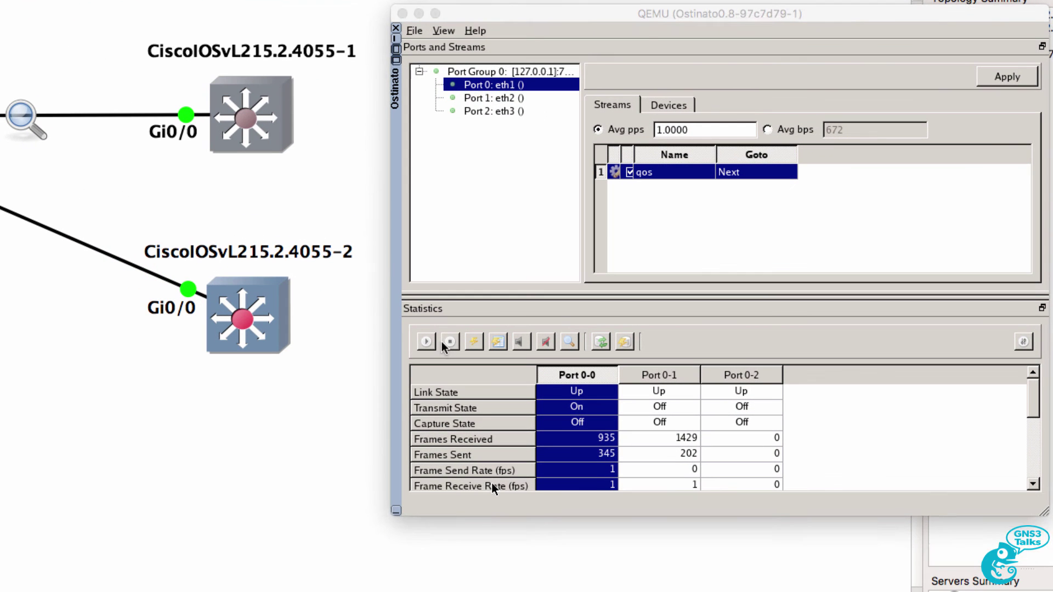
{"action": "left_click", "coordinate": [623, 391]}
{"action": "left_click", "coordinate": [448, 342]}
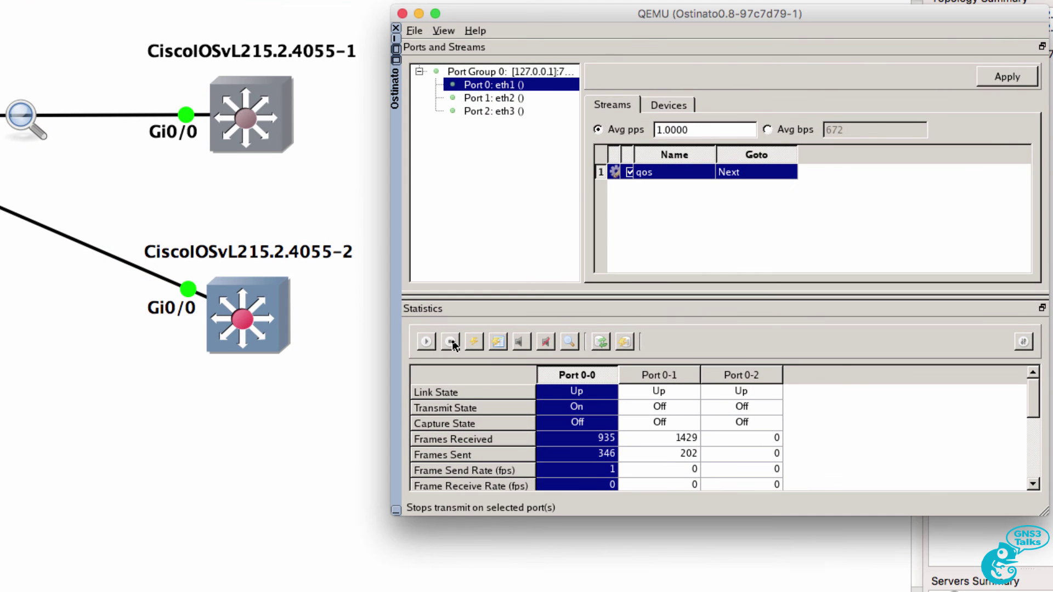
{"action": "left_click", "coordinate": [615, 172]}
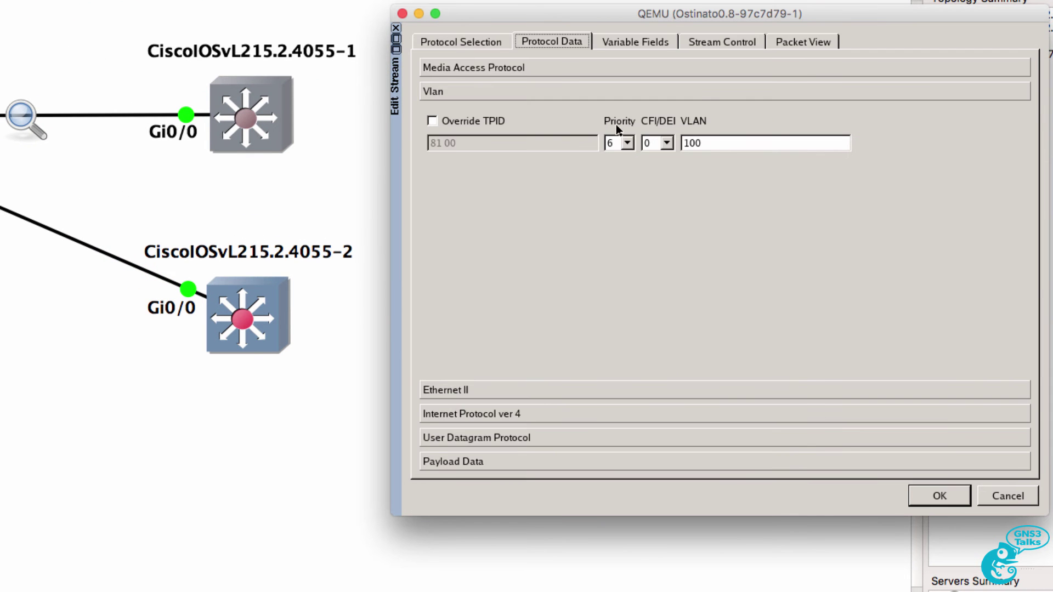
{"action": "left_click", "coordinate": [623, 143]}
{"action": "left_click", "coordinate": [613, 245]}
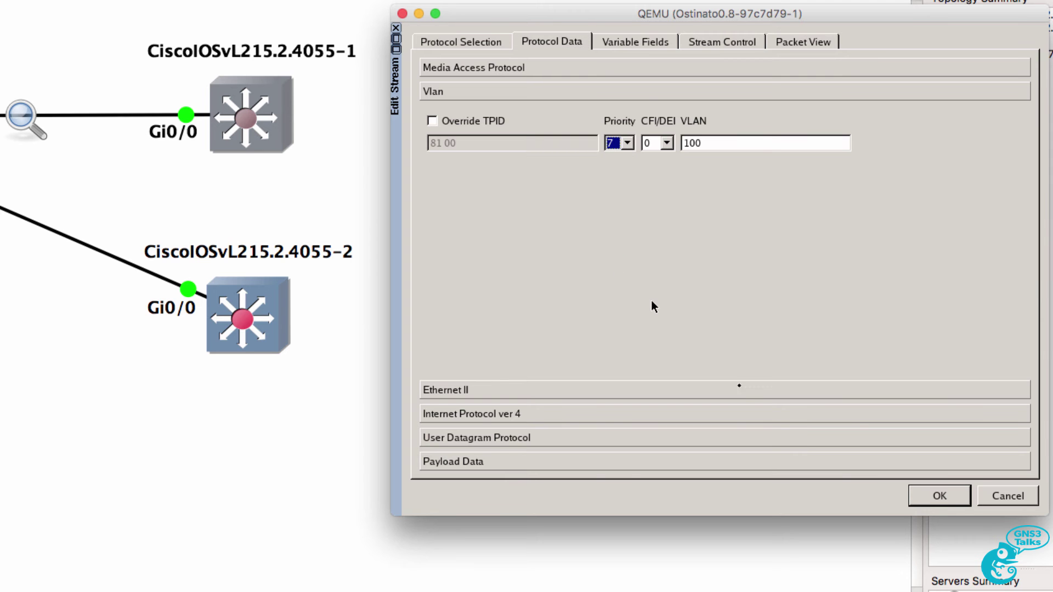
{"action": "left_click", "coordinate": [939, 496]}
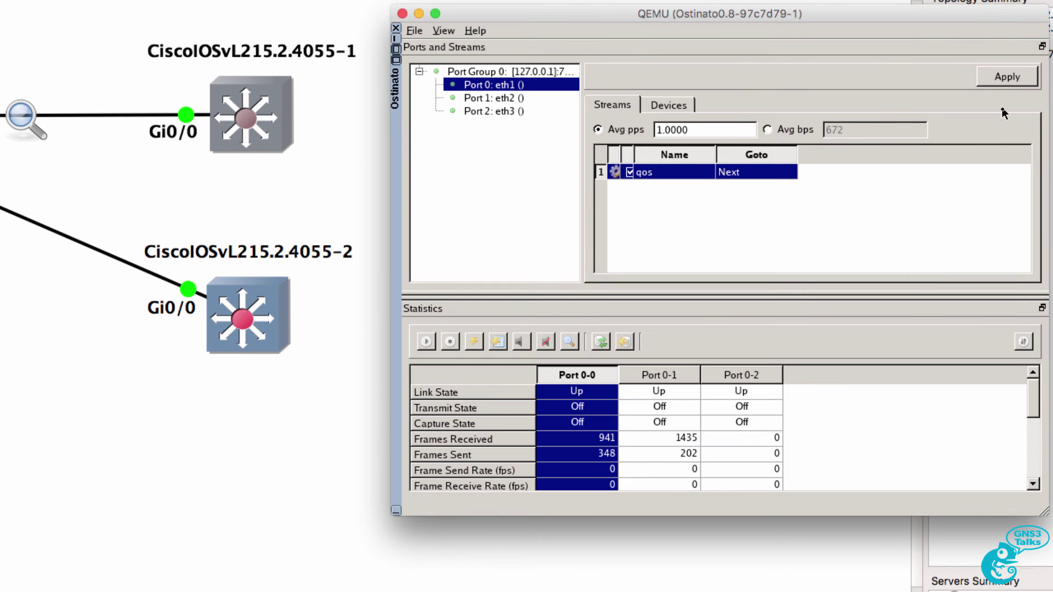
{"action": "left_click", "coordinate": [428, 342]}
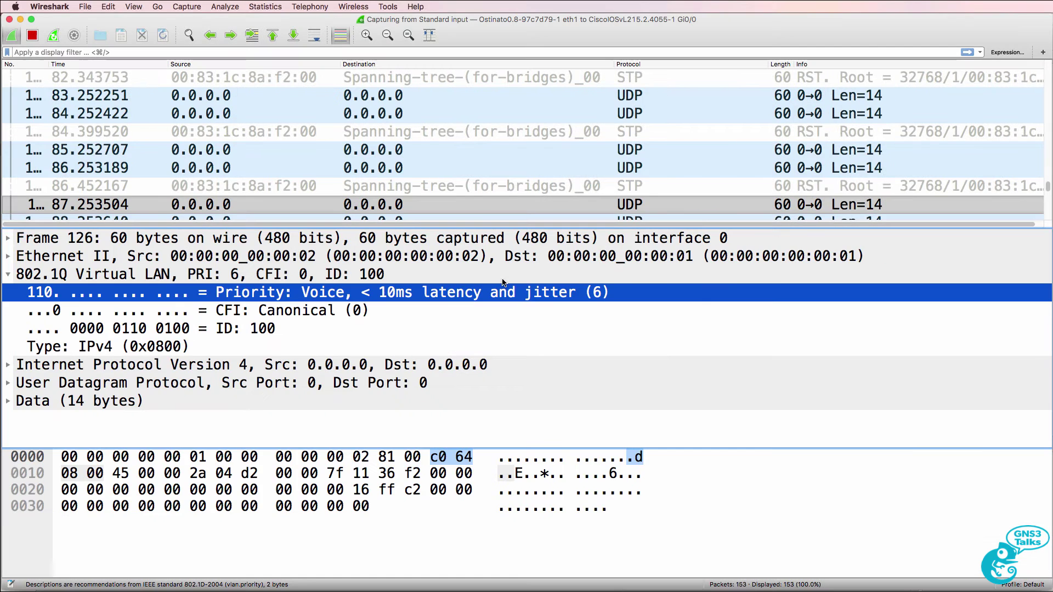
Select a newest frame and confirm its 802.1Q priority reads 7 (Network Control)
{"action": "left_click", "coordinate": [444, 166]}
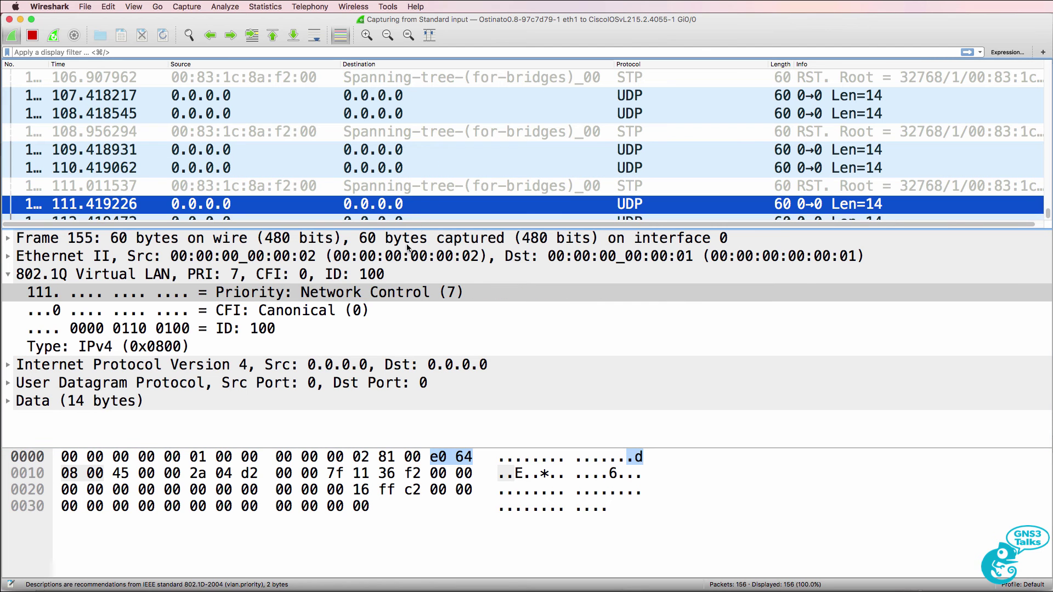
{"action": "left_click", "coordinate": [385, 299]}
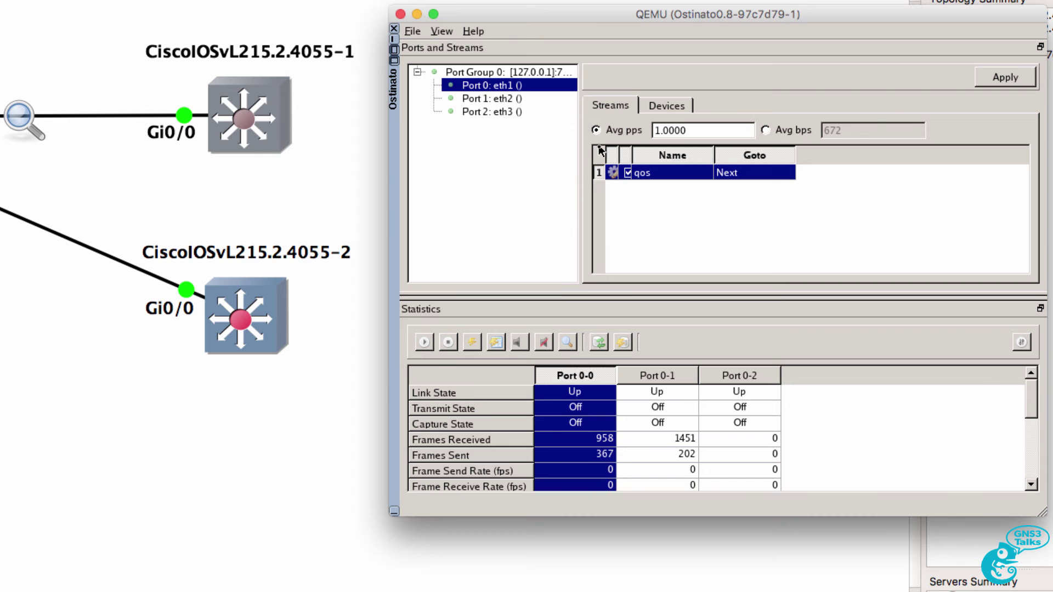
Open the qos stream's IPv4 header settings and select its TOS/DSCP value 00 for replacement
{"action": "left_click", "coordinate": [614, 173]}
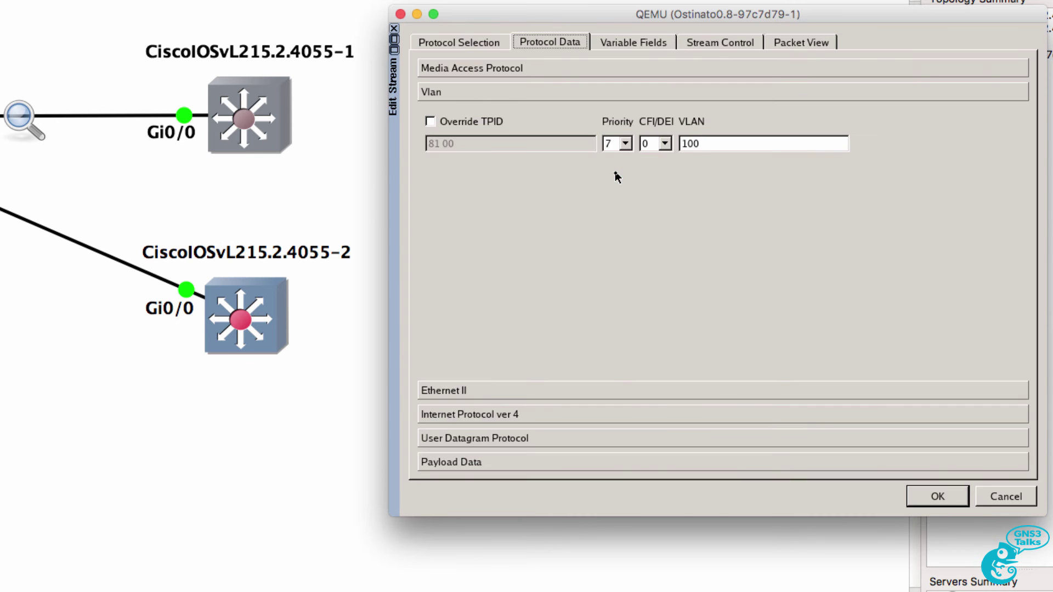
{"action": "left_click", "coordinate": [472, 414]}
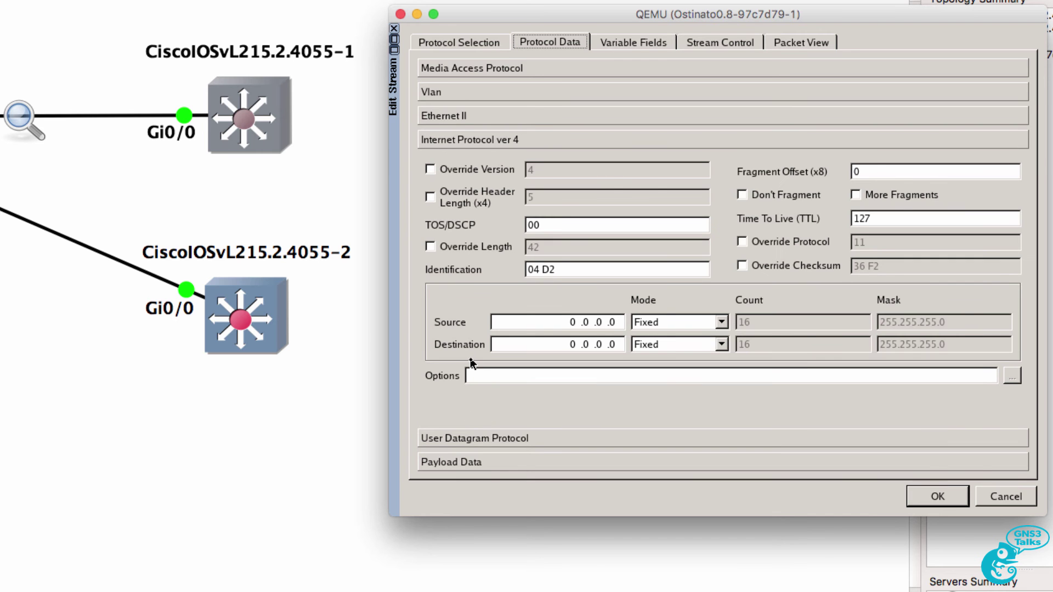
{"action": "double_click", "coordinate": [539, 224]}
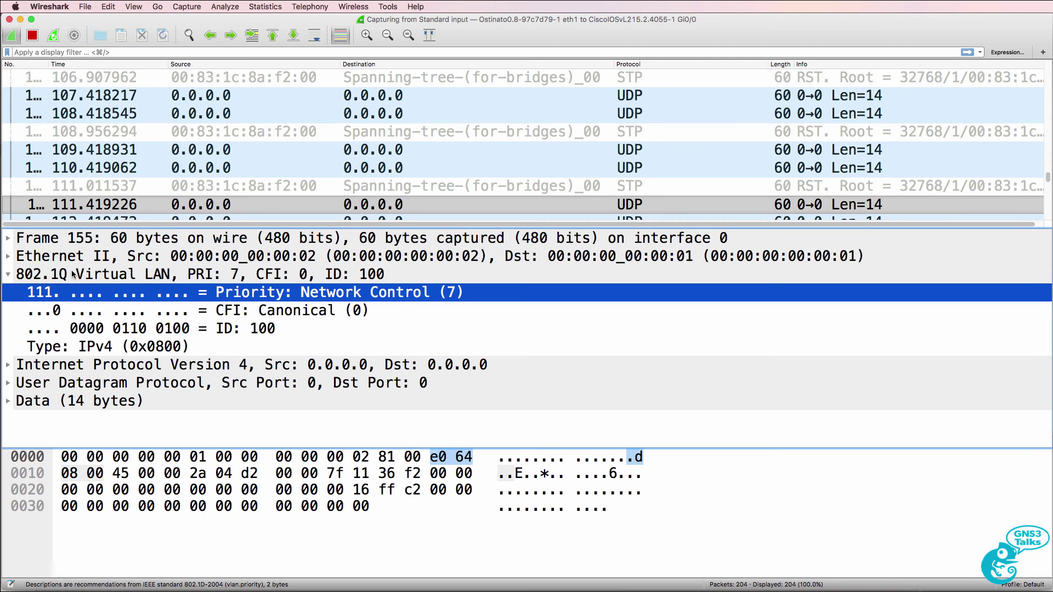
In frame 155's details, collapse 802.1Q and expand the IPv4 Differentiated Services Field
{"action": "left_click", "coordinate": [8, 275]}
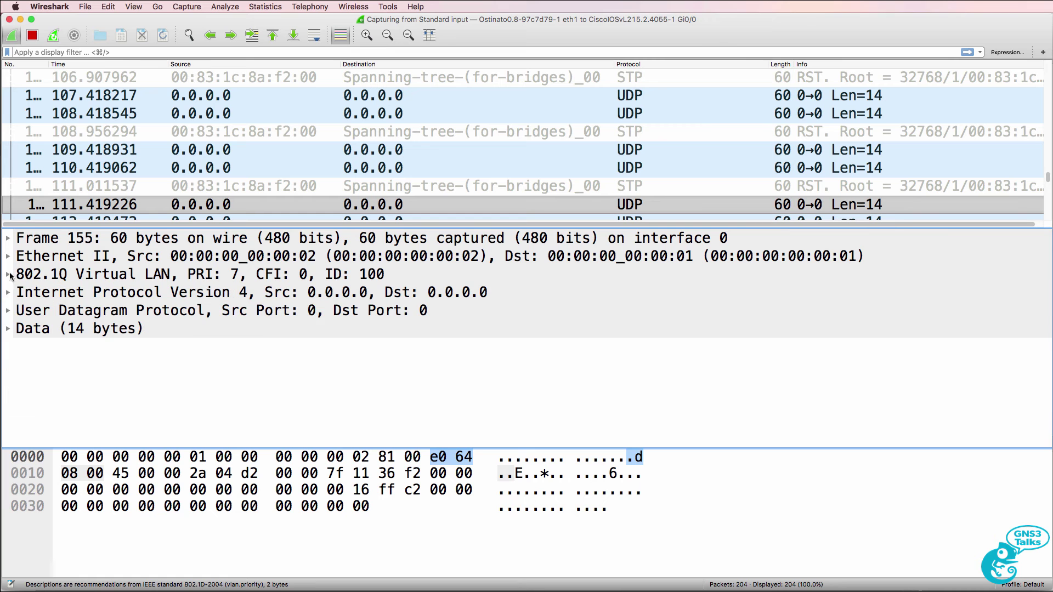
{"action": "left_click", "coordinate": [8, 293]}
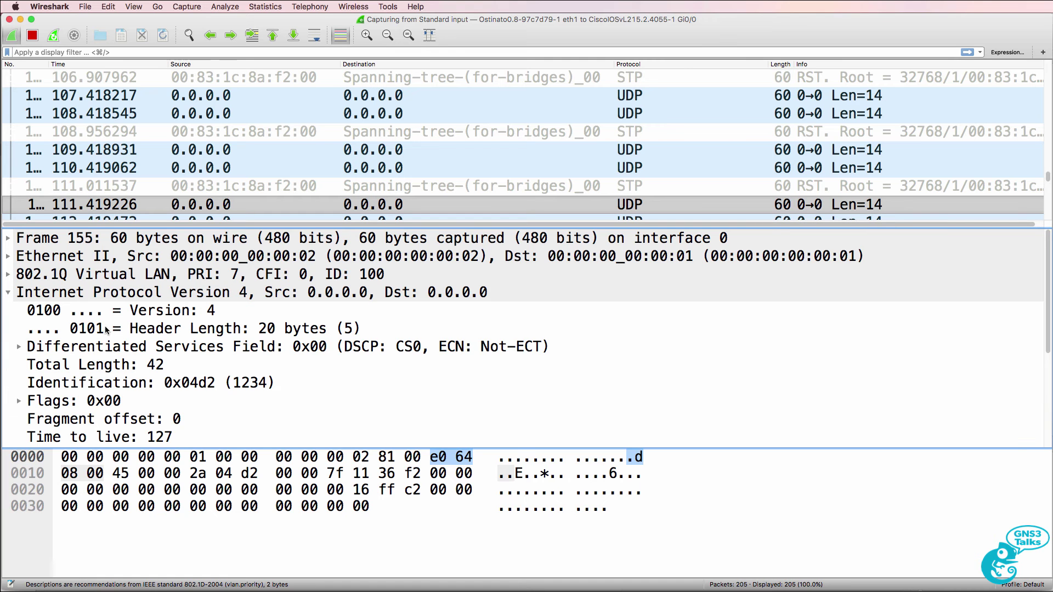
{"action": "left_click", "coordinate": [19, 347]}
{"action": "left_click", "coordinate": [147, 345]}
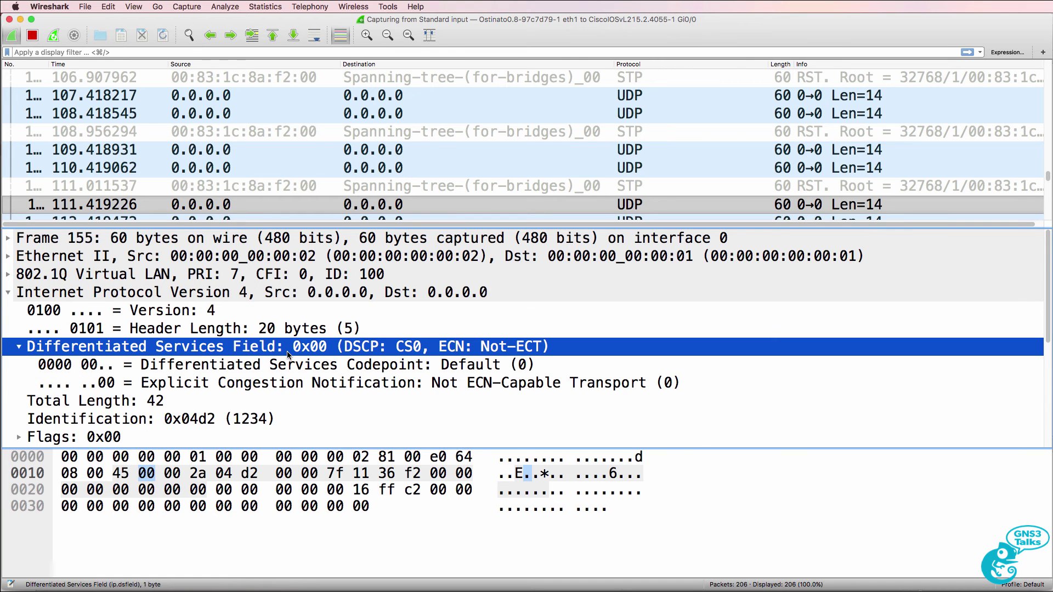
Inspect the DS field's codepoint and ECN bits, confirming 0x00 with DSCP CS0 and Not-ECT
{"action": "left_click", "coordinate": [132, 372]}
{"action": "left_click", "coordinate": [170, 385]}
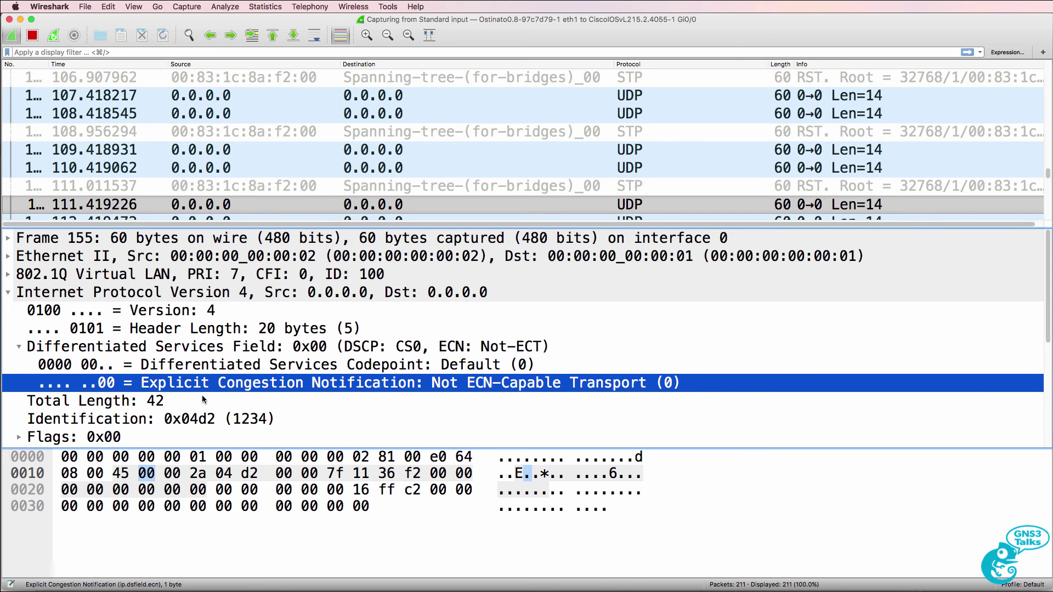
{"action": "left_click", "coordinate": [120, 371]}
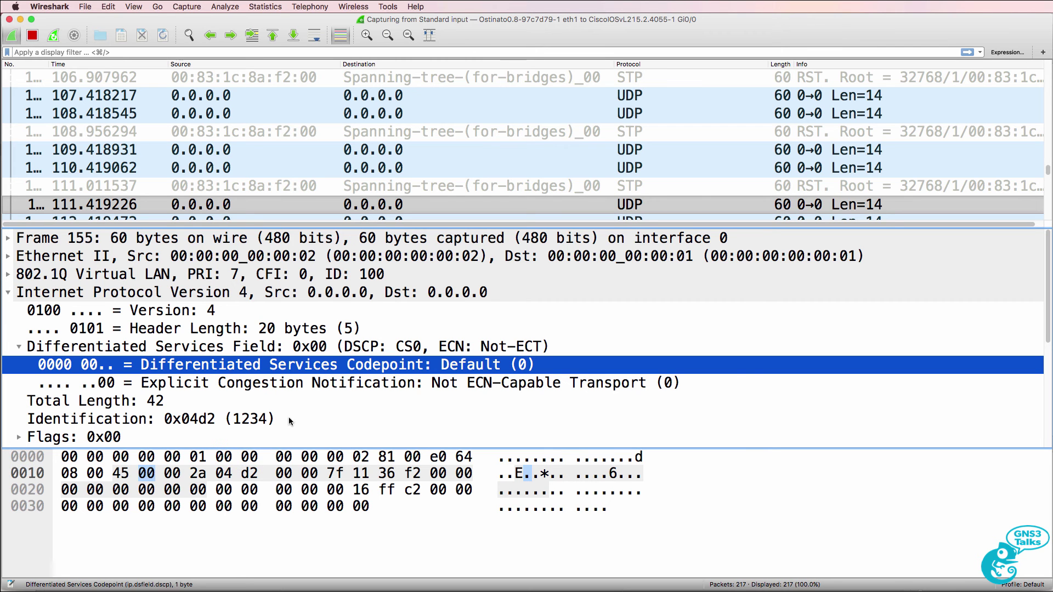
{"action": "left_click", "coordinate": [285, 386]}
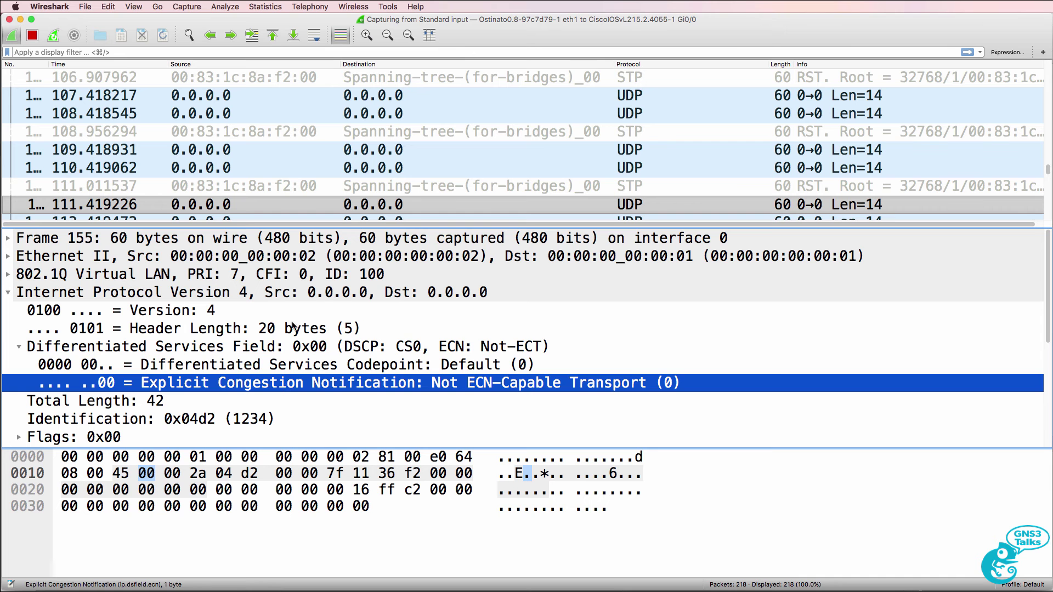
{"action": "left_click", "coordinate": [299, 348]}
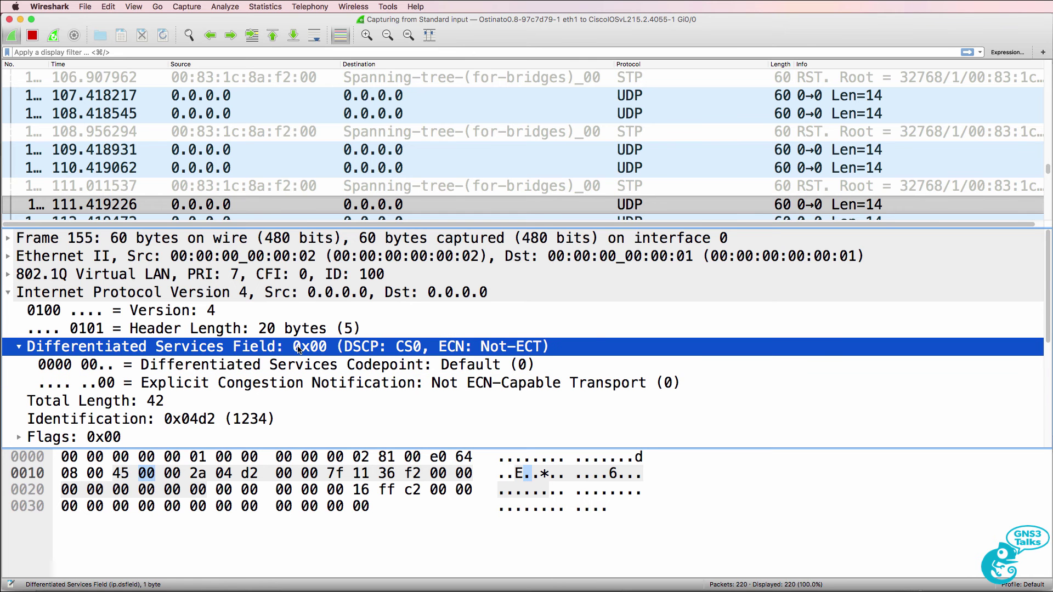
{"action": "left_click", "coordinate": [20, 19]}
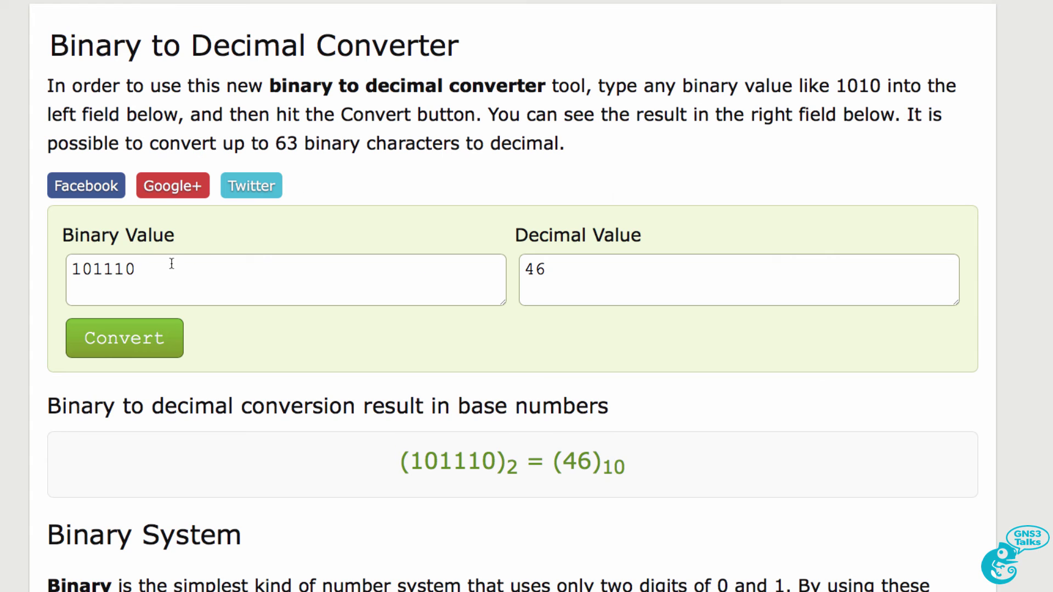
Convert binary 101110 to decimal 46 and hexadecimal 2E
{"action": "left_click", "coordinate": [170, 264]}
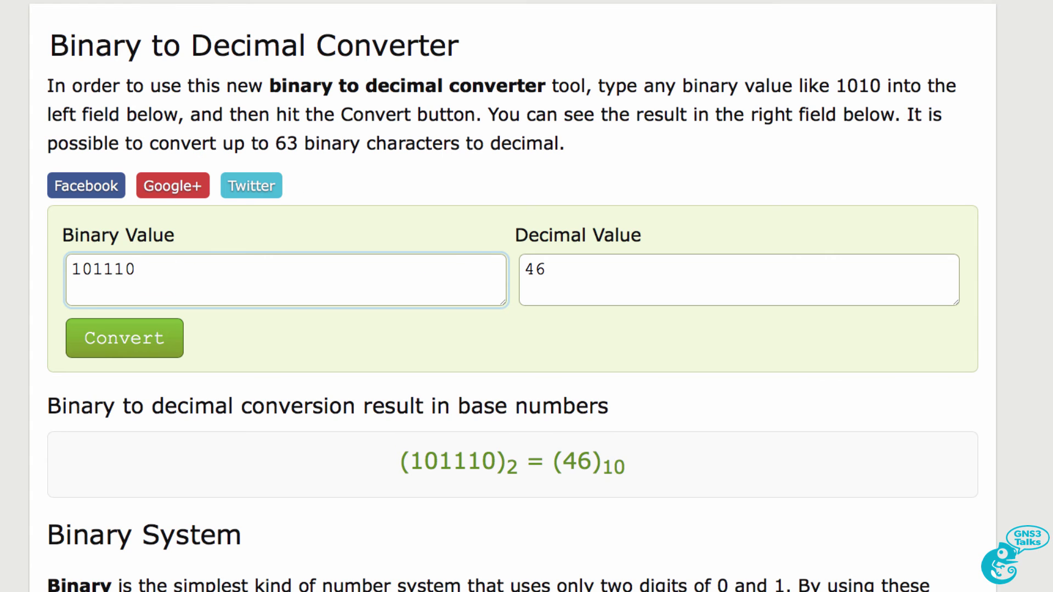
{"action": "left_click_drag", "start_coordinate": [186, 274], "coordinate": [27, 274]}
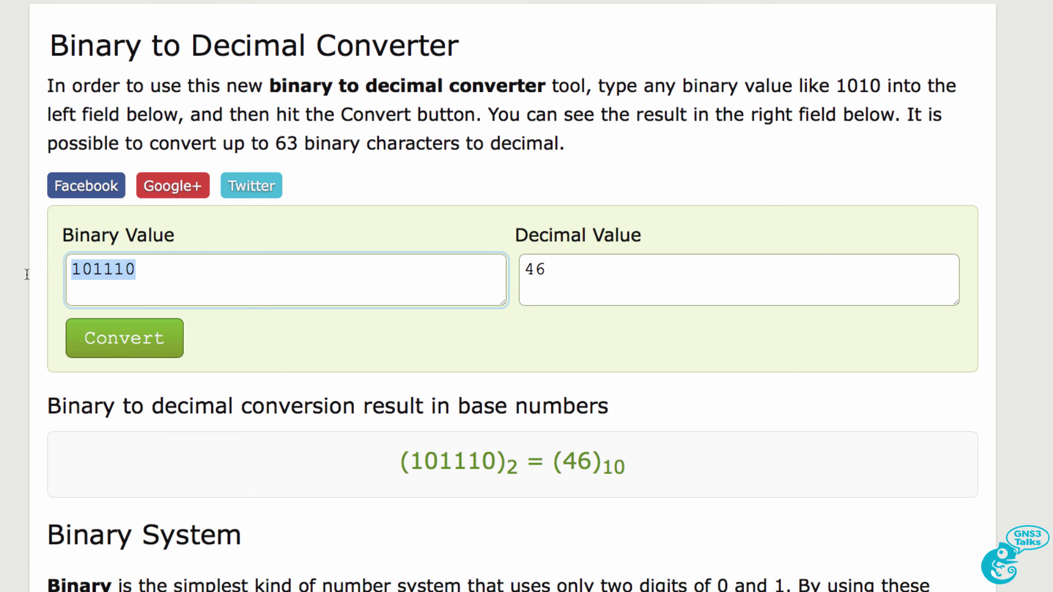
{"action": "left_click", "coordinate": [89, 324]}
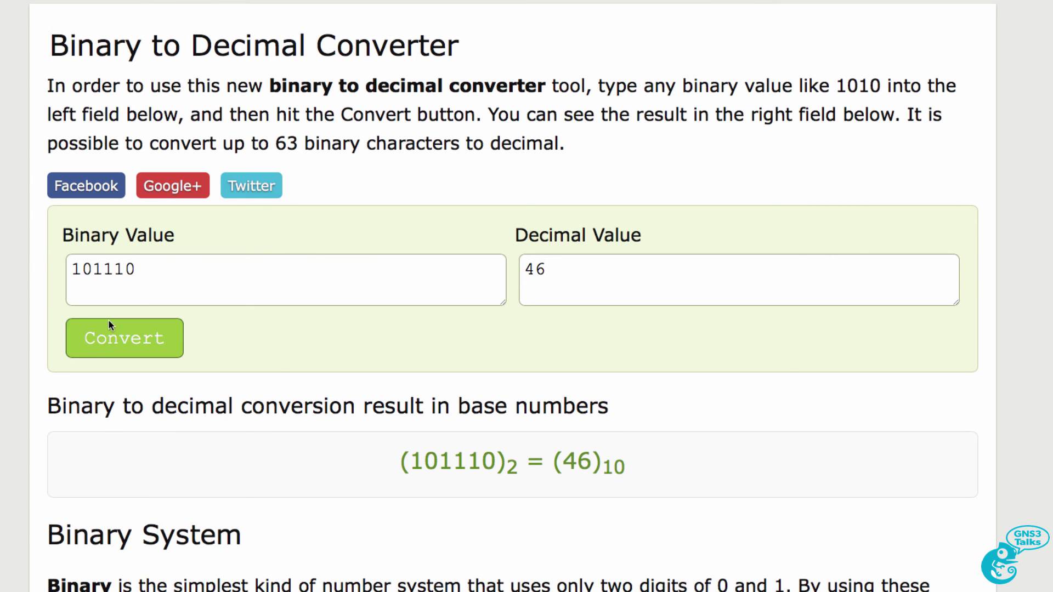
{"action": "left_click_drag", "start_coordinate": [571, 282], "coordinate": [469, 276]}
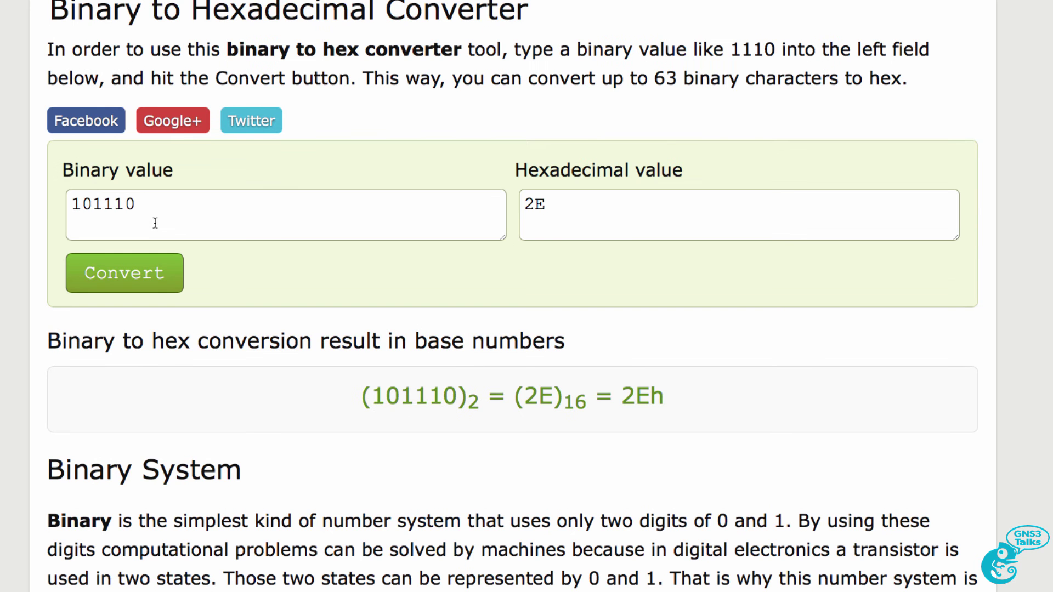
{"action": "left_click", "coordinate": [136, 263]}
{"action": "left_click_drag", "start_coordinate": [160, 207], "coordinate": [60, 204]}
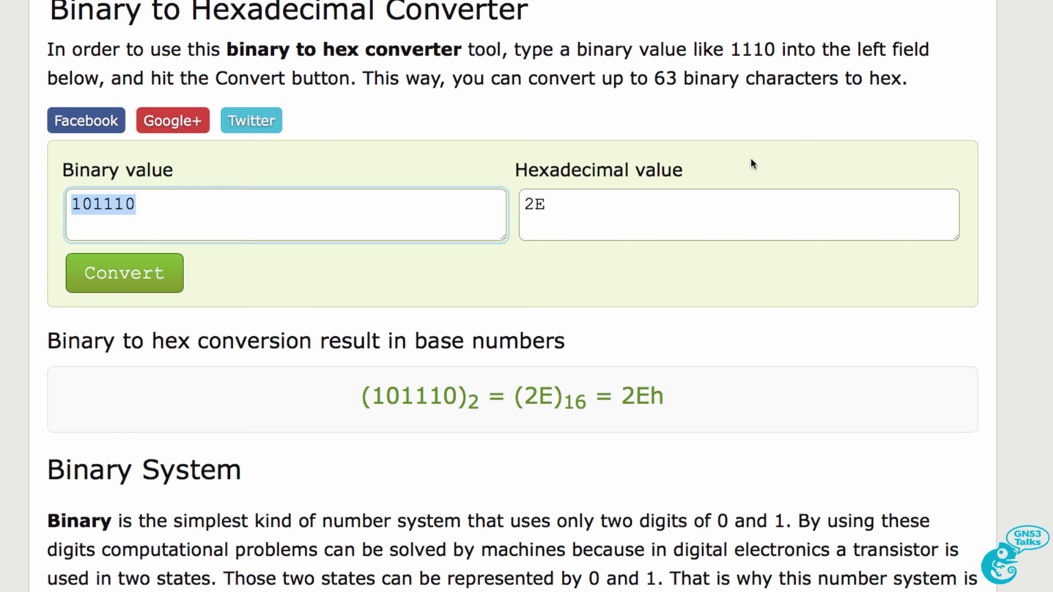
{"action": "left_click_drag", "start_coordinate": [581, 206], "coordinate": [527, 204]}
Extend the binary to 10111000, convert it to hexadecimal, and copy the B8 result
{"action": "left_click", "coordinate": [321, 224]}
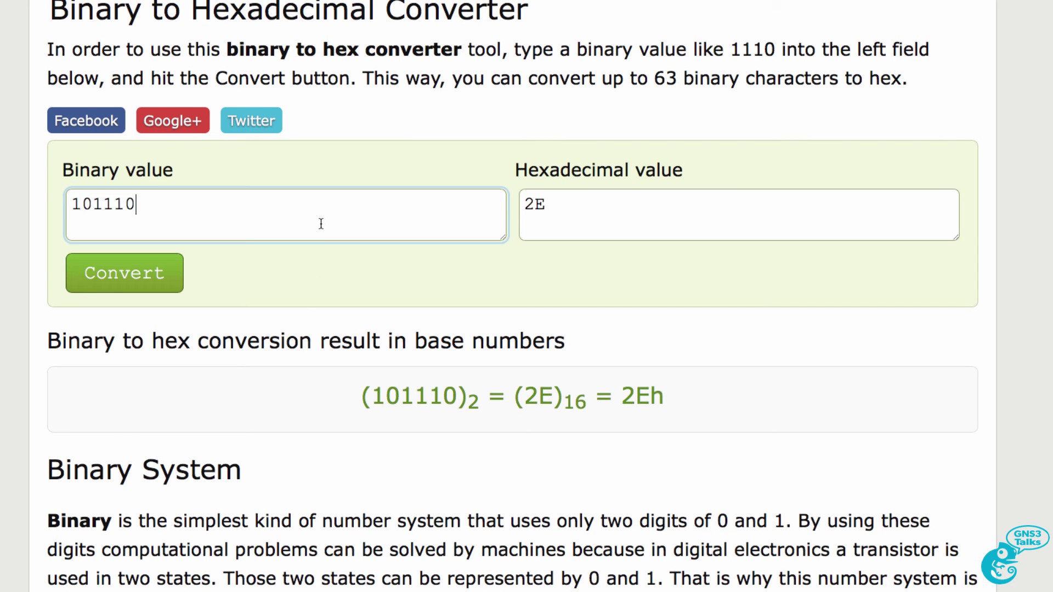
{"action": "type", "text": "00"}
{"action": "left_click_drag", "start_coordinate": [191, 206], "coordinate": [136, 205]}
{"action": "key", "text": "ctrl+a"}
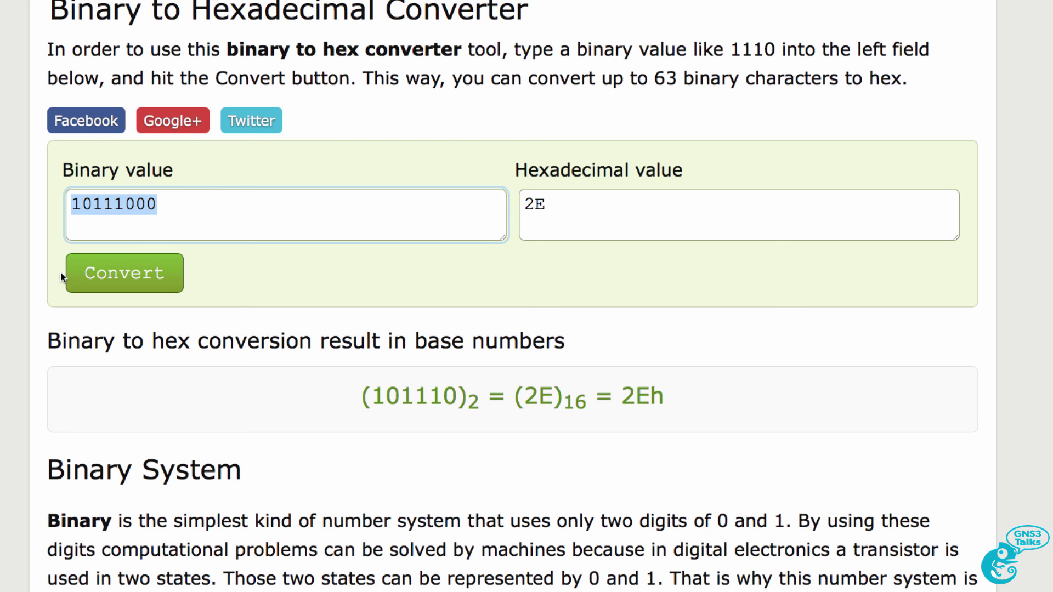
{"action": "left_click", "coordinate": [113, 268]}
{"action": "left_click_drag", "start_coordinate": [567, 218], "coordinate": [510, 205]}
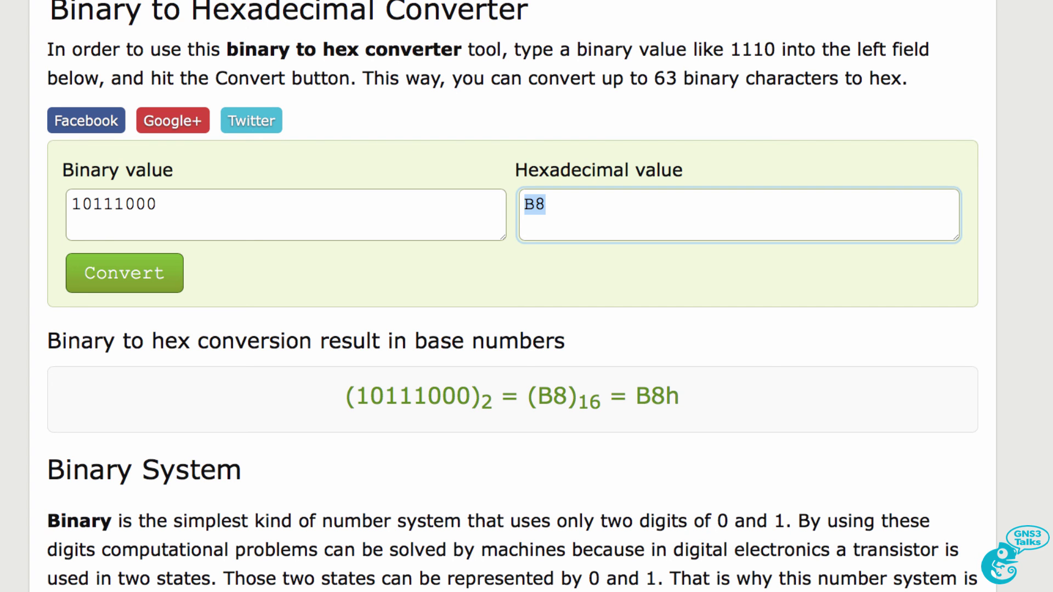
{"action": "right_click", "coordinate": [528, 209]}
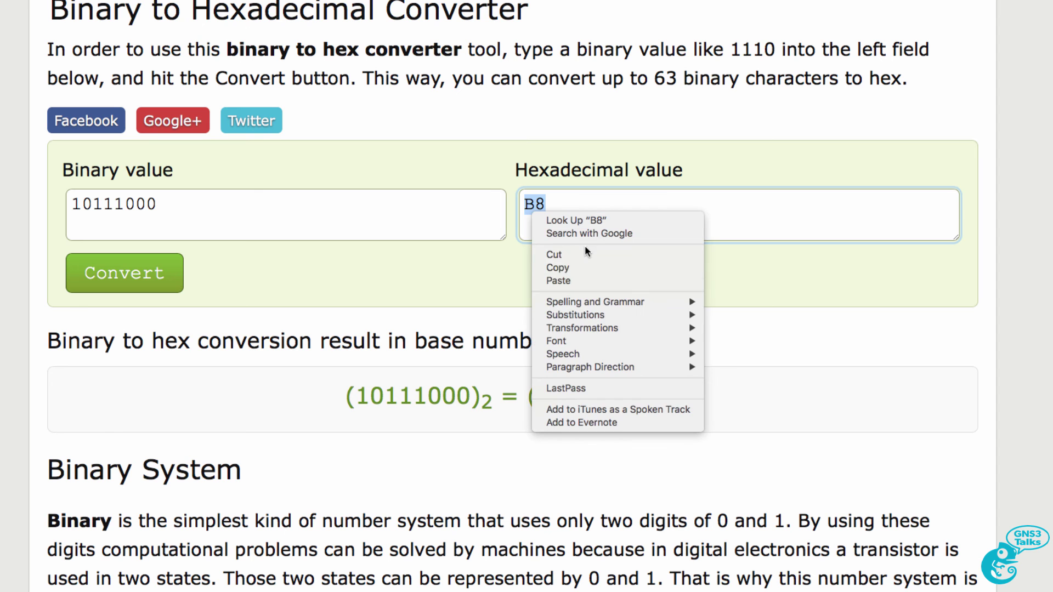
{"action": "left_click", "coordinate": [588, 262]}
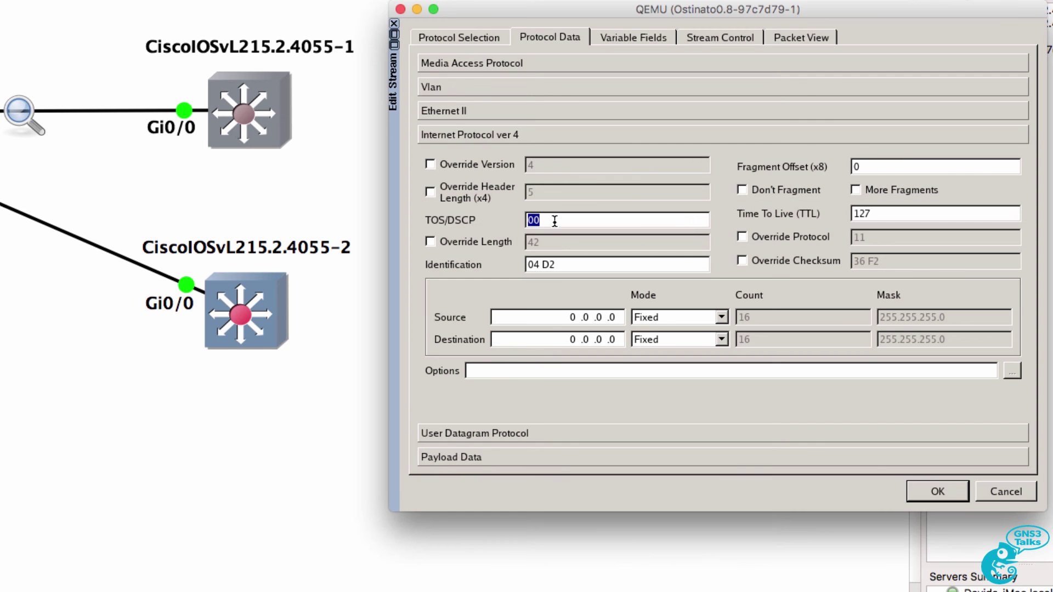
Replace the qos stream's TOS/DSCP with B8, save it, and start transmitting on eth1
{"action": "key", "text": "BackSpace"}
{"action": "type", "text": "B8"}
{"action": "left_click", "coordinate": [939, 492]}
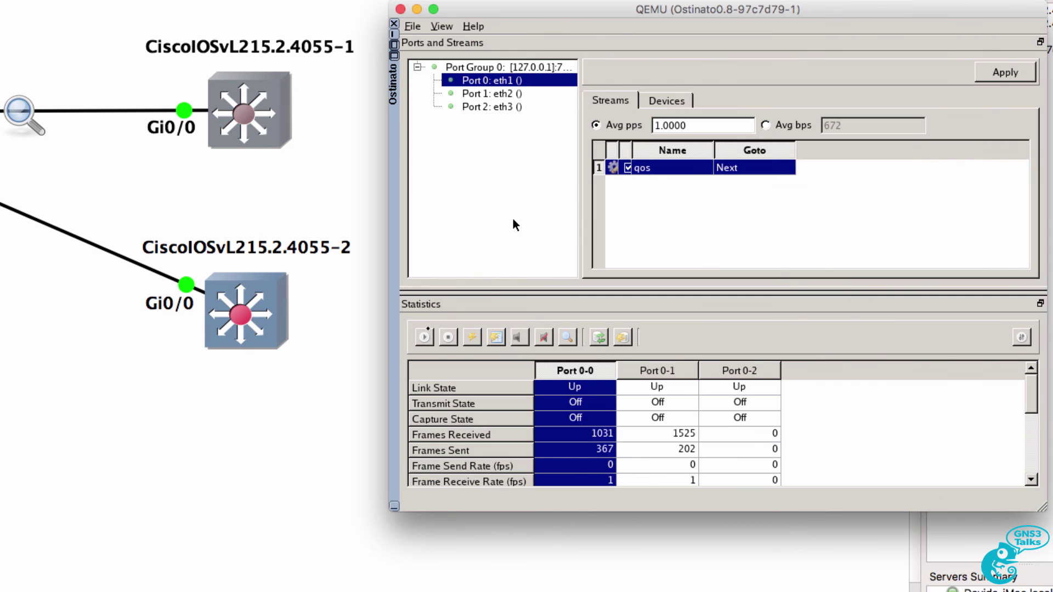
{"action": "left_click", "coordinate": [420, 337]}
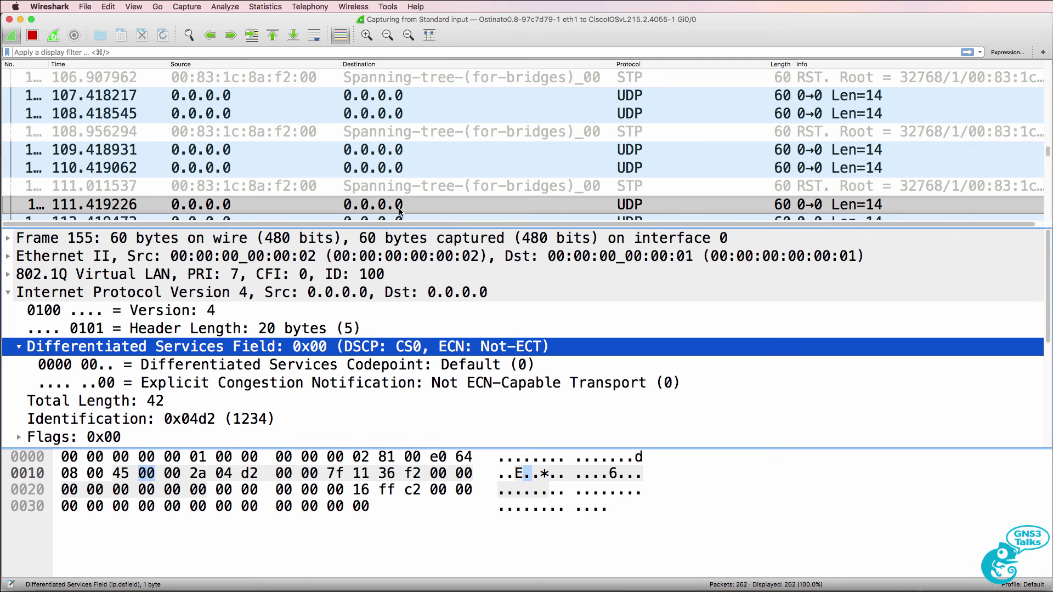
Check new frame 262's DS field reads 0xb8, DSCP Expedited Forwarding (46), Not-ECT
{"action": "left_click", "coordinate": [400, 207]}
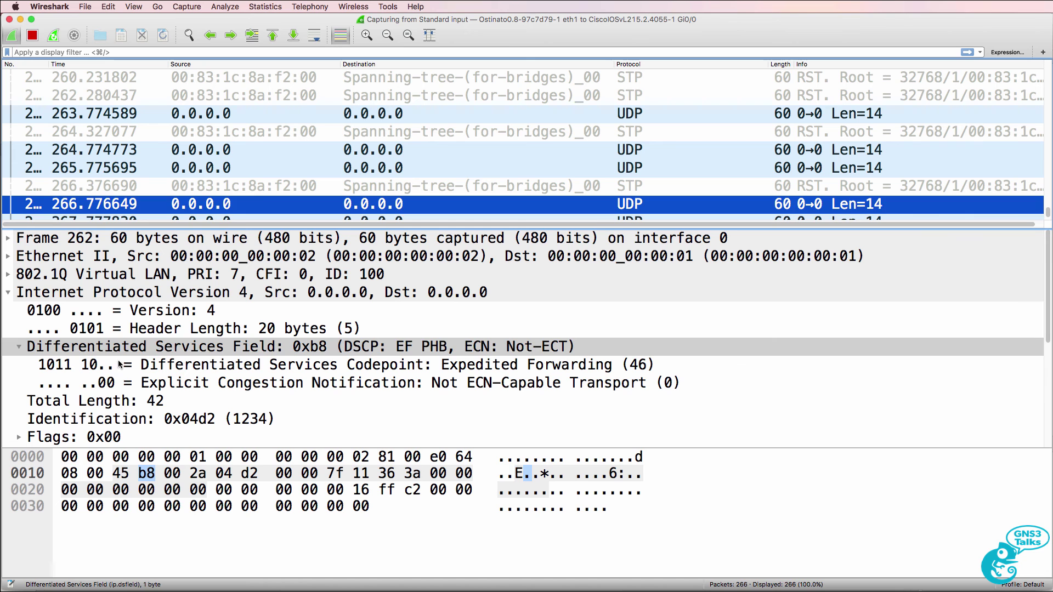
{"action": "left_click", "coordinate": [144, 349]}
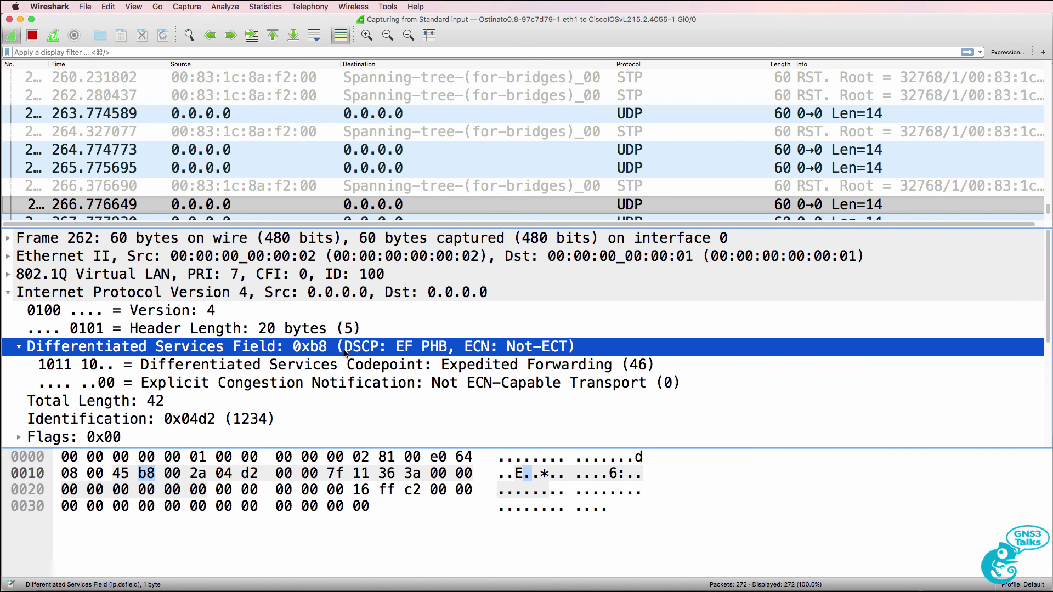
{"action": "left_click", "coordinate": [148, 369]}
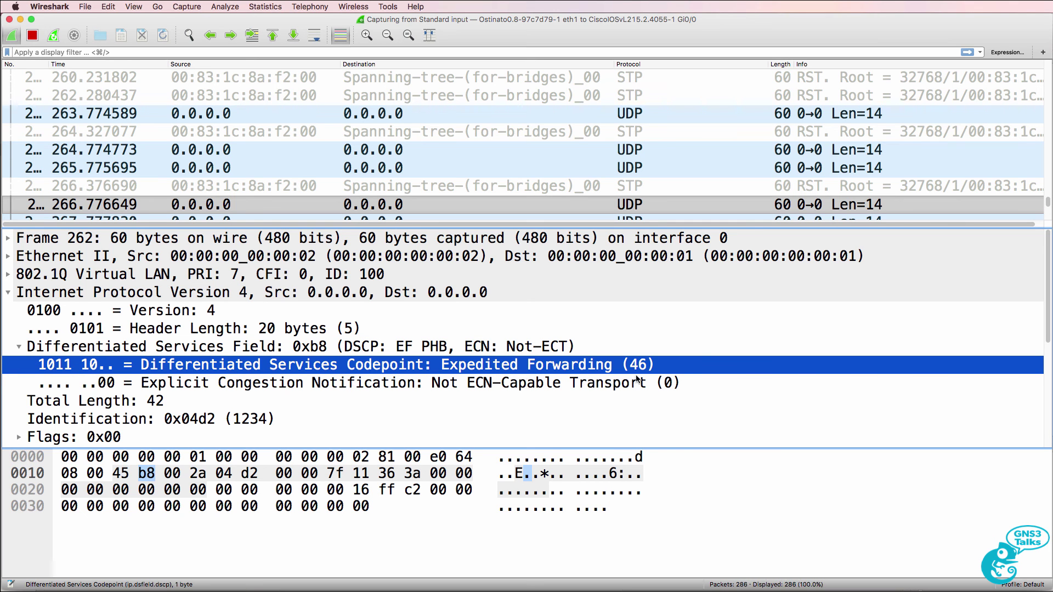
{"action": "left_click", "coordinate": [388, 386]}
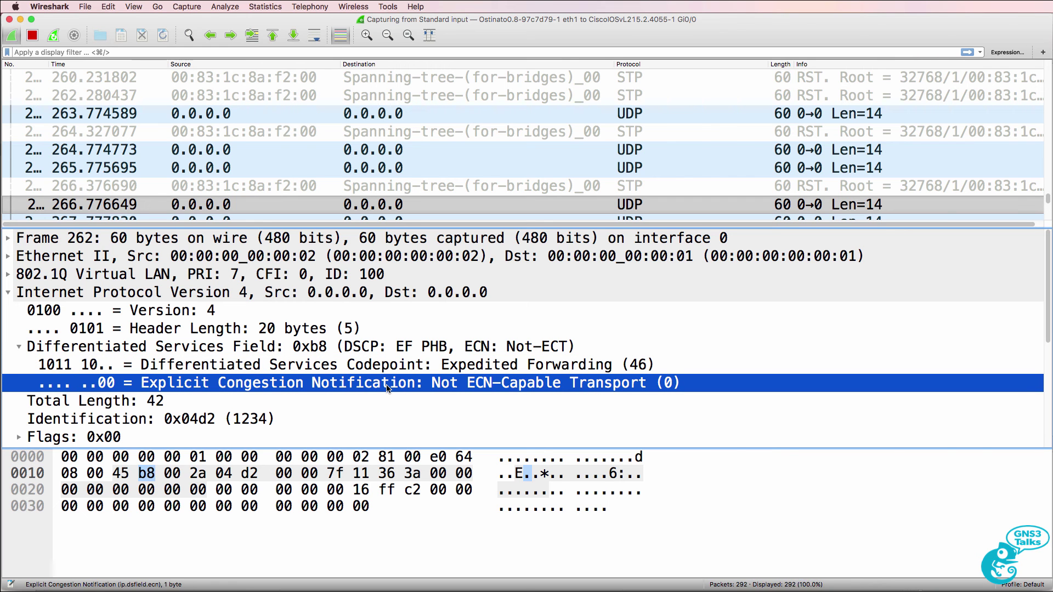
{"action": "left_click", "coordinate": [369, 351]}
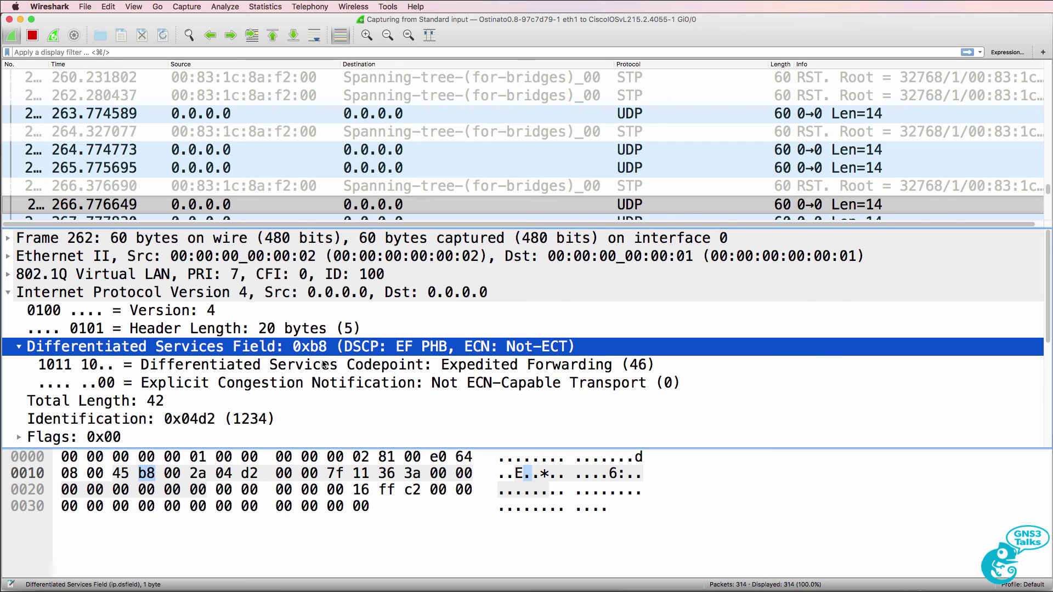
{"action": "left_click", "coordinate": [275, 365]}
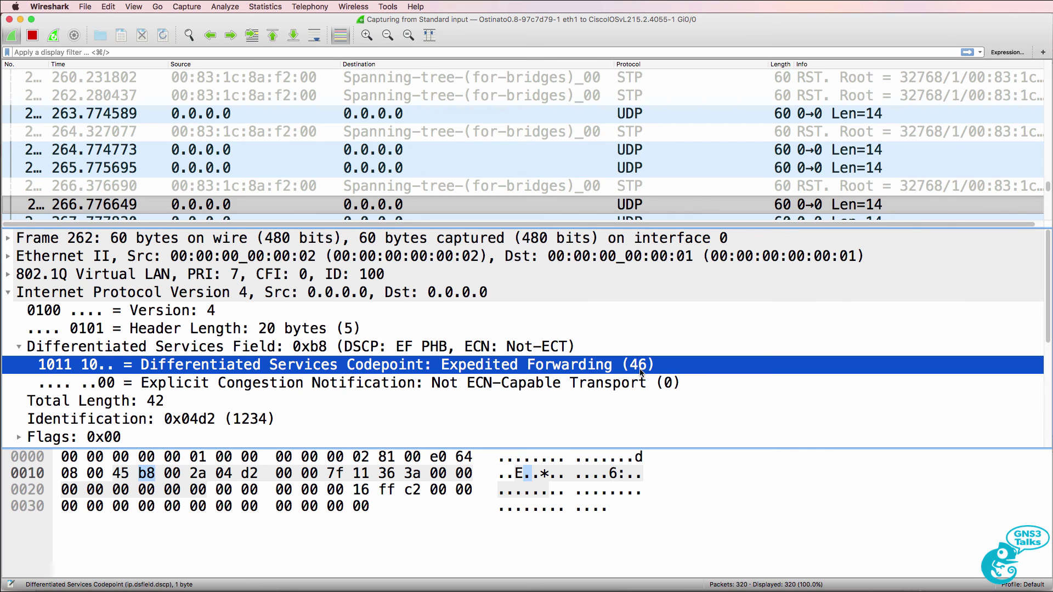
{"action": "left_click", "coordinate": [317, 351]}
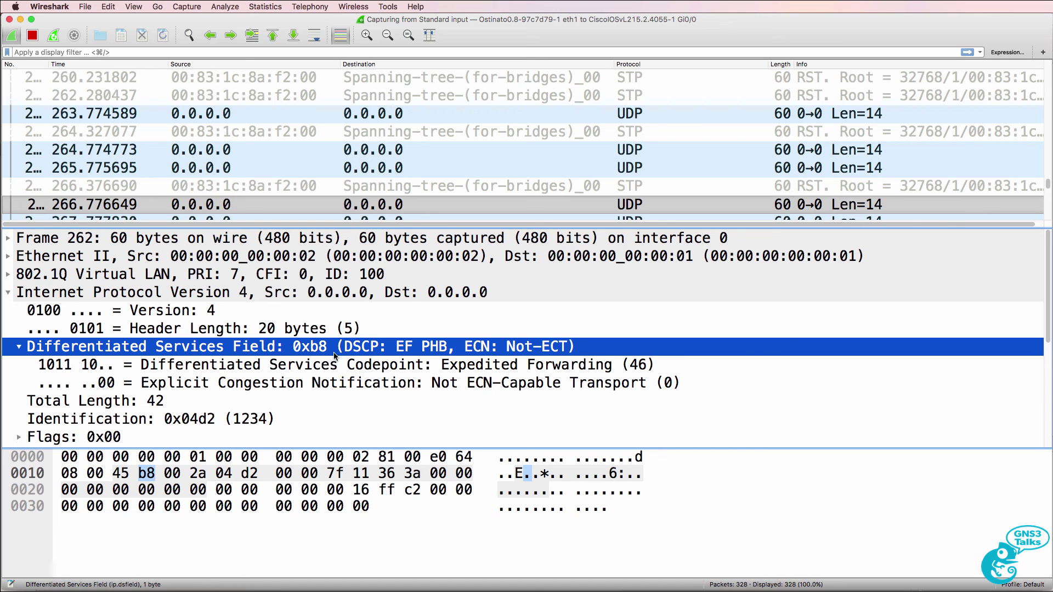
{"action": "left_click", "coordinate": [44, 366]}
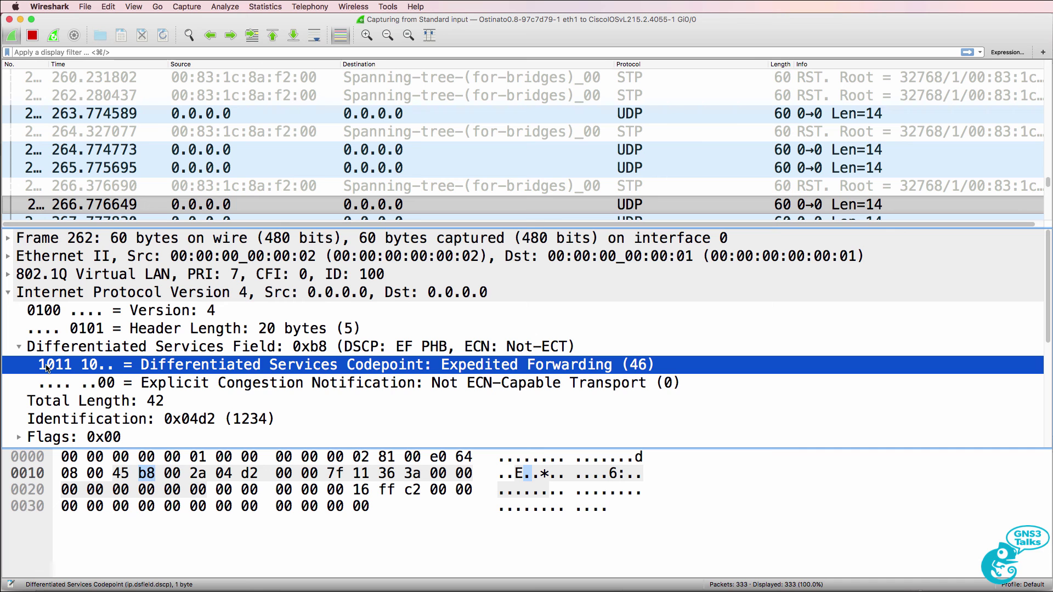